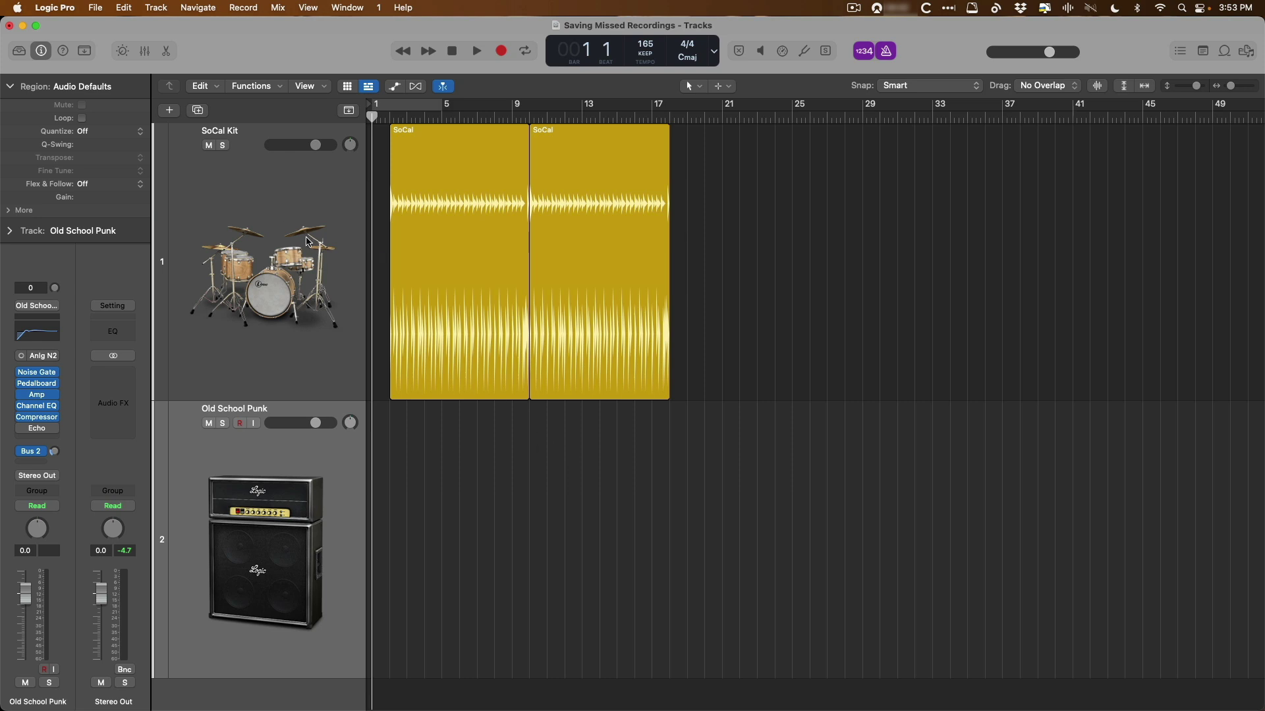
Open the Library and browse the Crunch Guitar patches for the Old School Punk track.
{"action": "left_click", "coordinate": [281, 225]}
{"action": "key", "text": "y"}
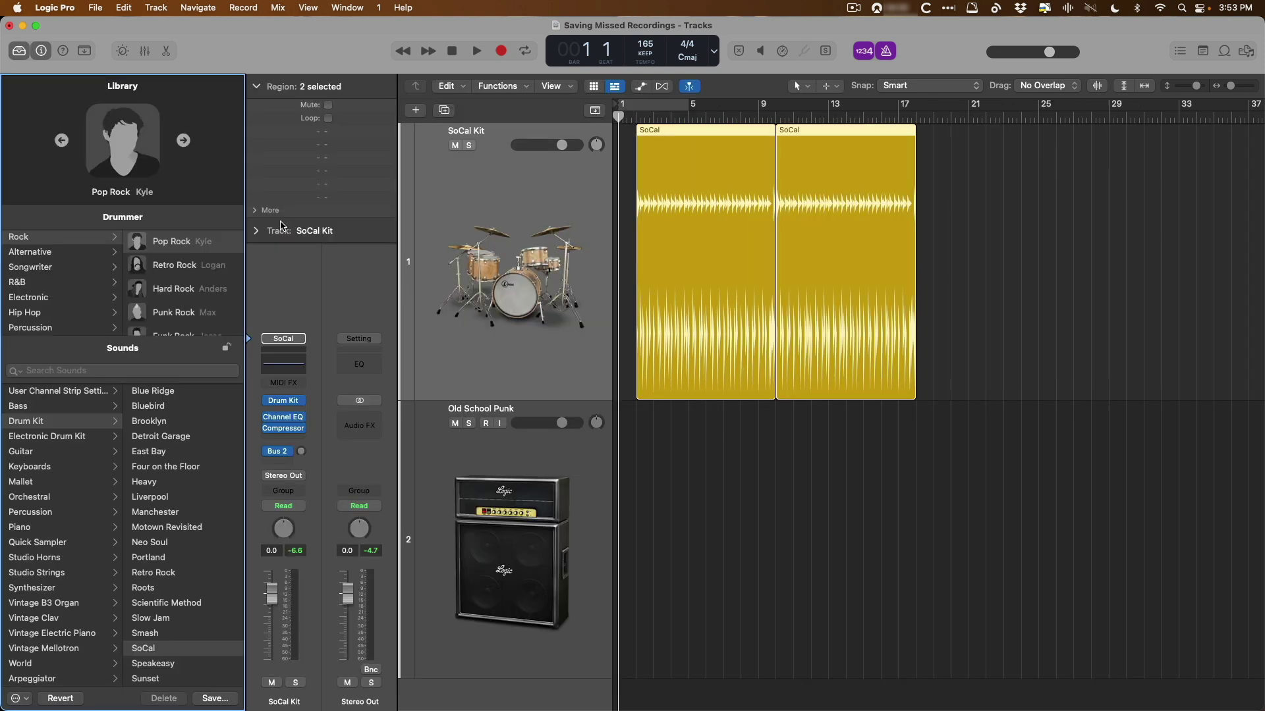
{"action": "left_click", "coordinate": [482, 455]}
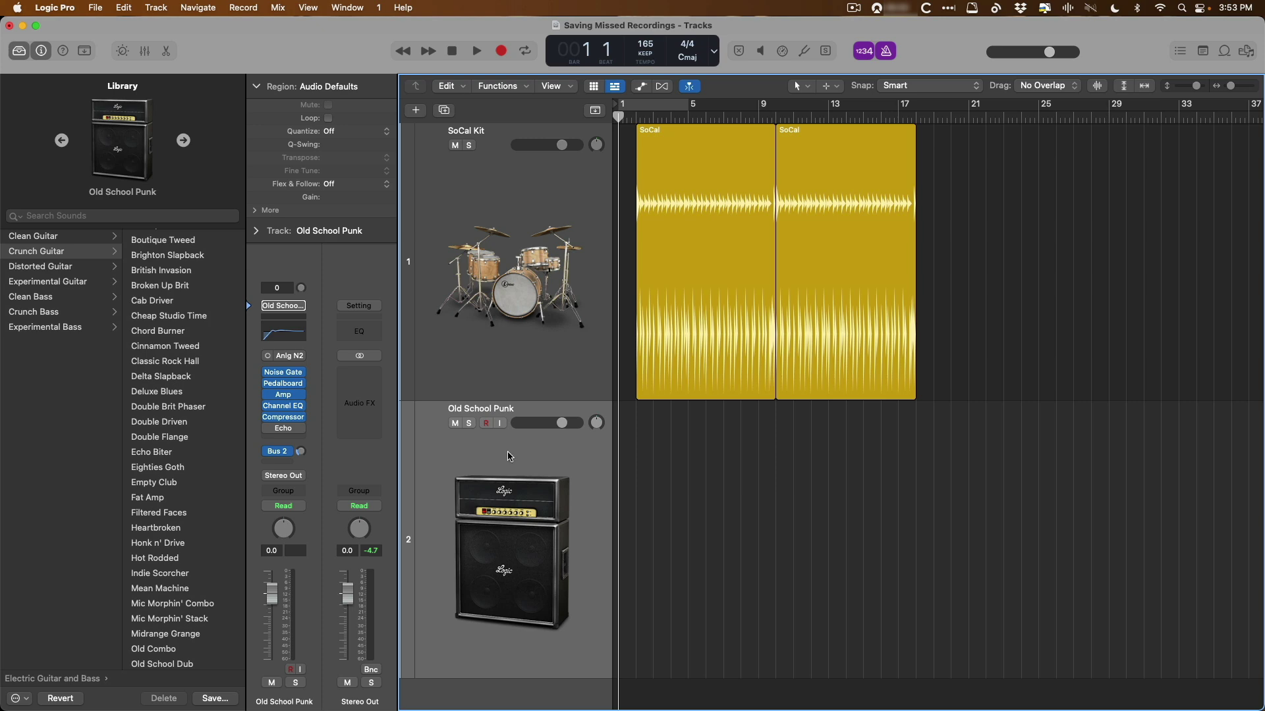
{"action": "left_click", "coordinate": [29, 254]}
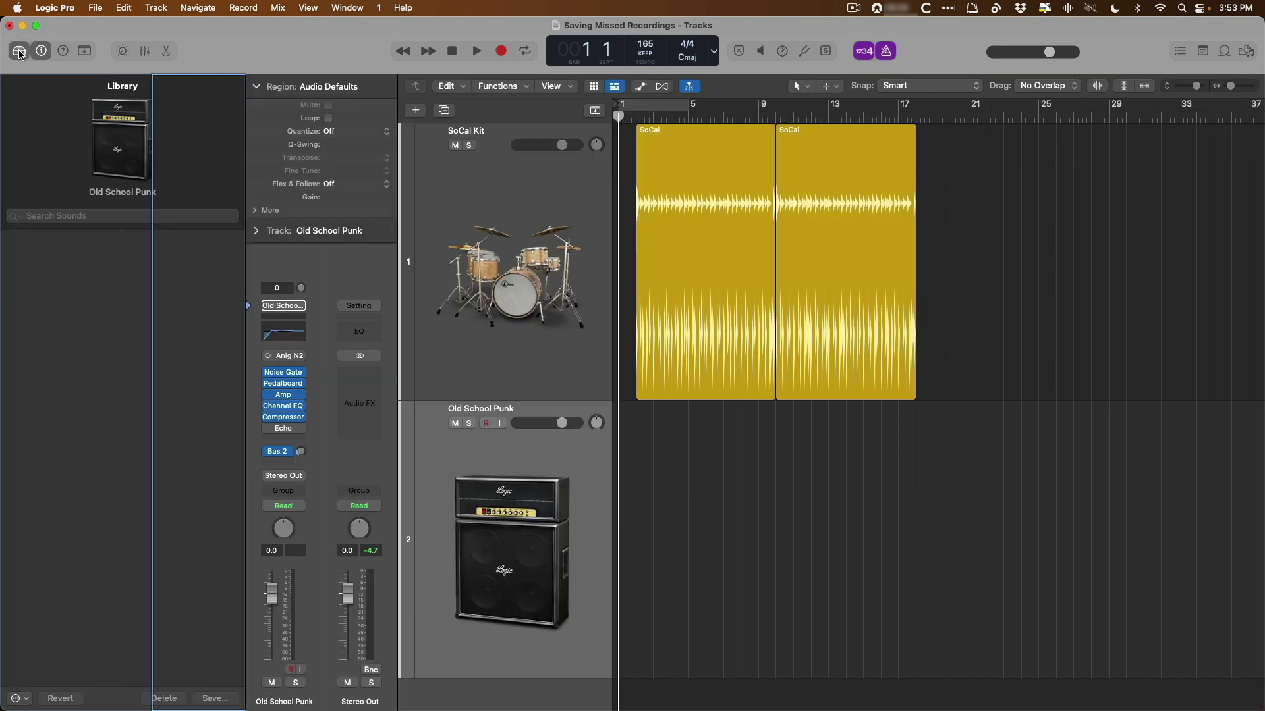
{"action": "scroll", "coordinate": [154, 283], "scroll_direction": "down", "scroll_amount": 5}
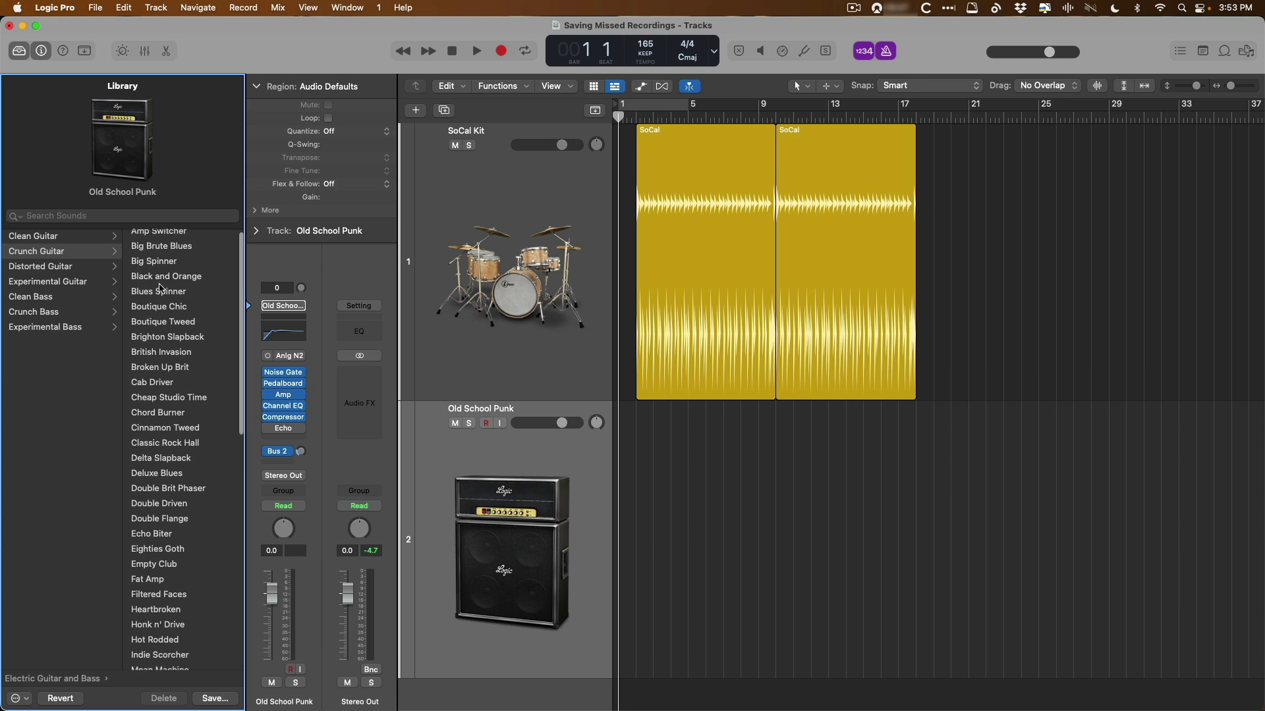
View the Pedalboard and Amp plug-ins on the Old School Punk channel strip and close both windows.
{"action": "left_click", "coordinate": [284, 386]}
{"action": "left_click", "coordinate": [283, 394]}
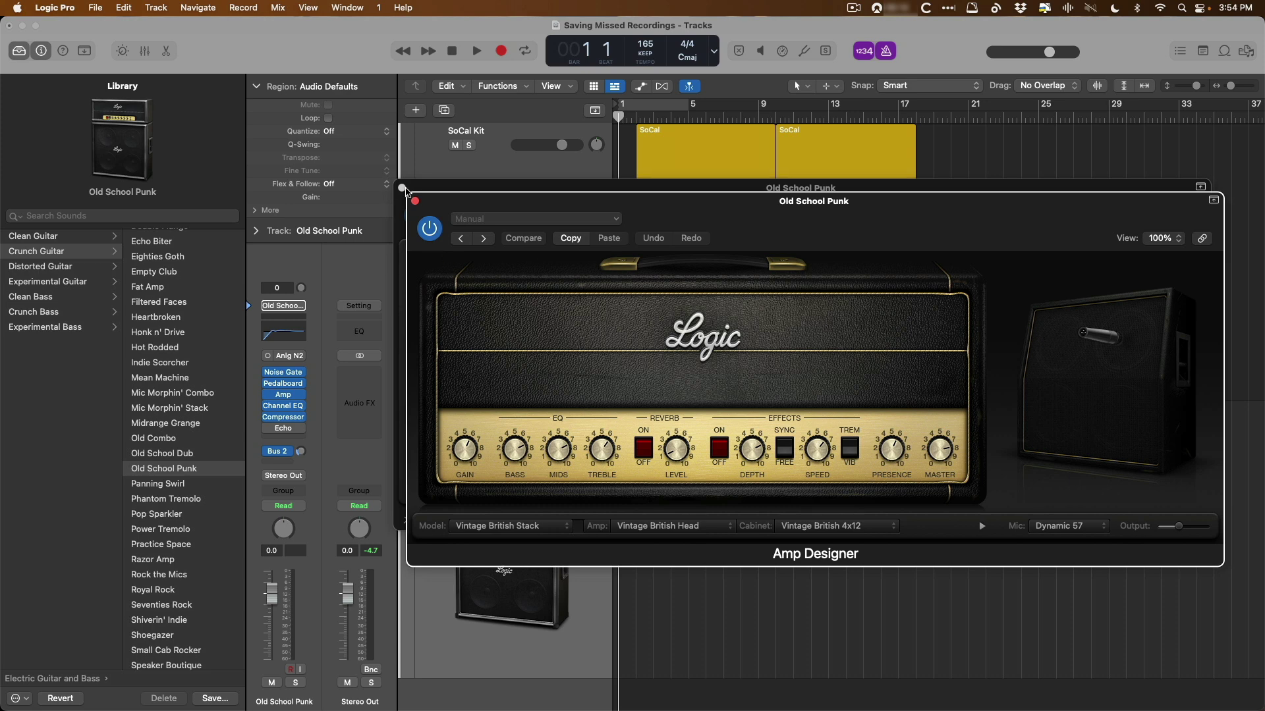
{"action": "left_click", "coordinate": [416, 203]}
{"action": "left_click", "coordinate": [401, 188]}
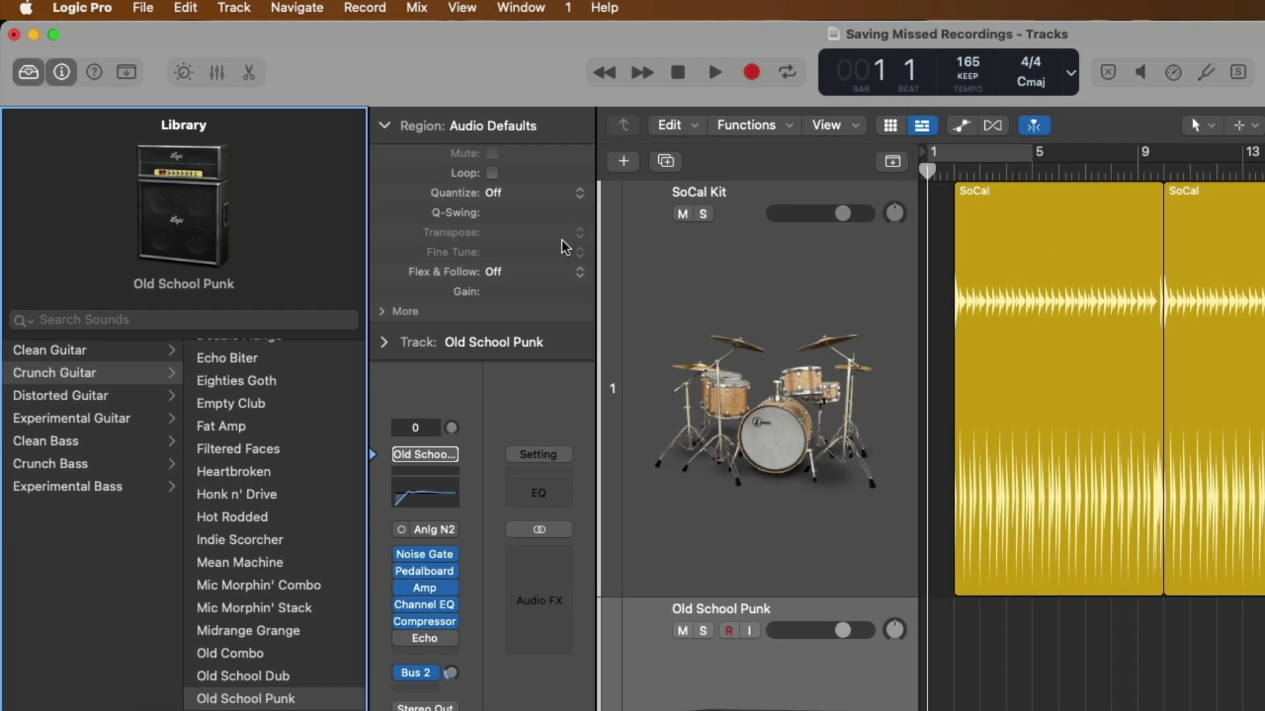
Turn on Allow Quick Punch-In for recording.
{"action": "left_click", "coordinate": [365, 9]}
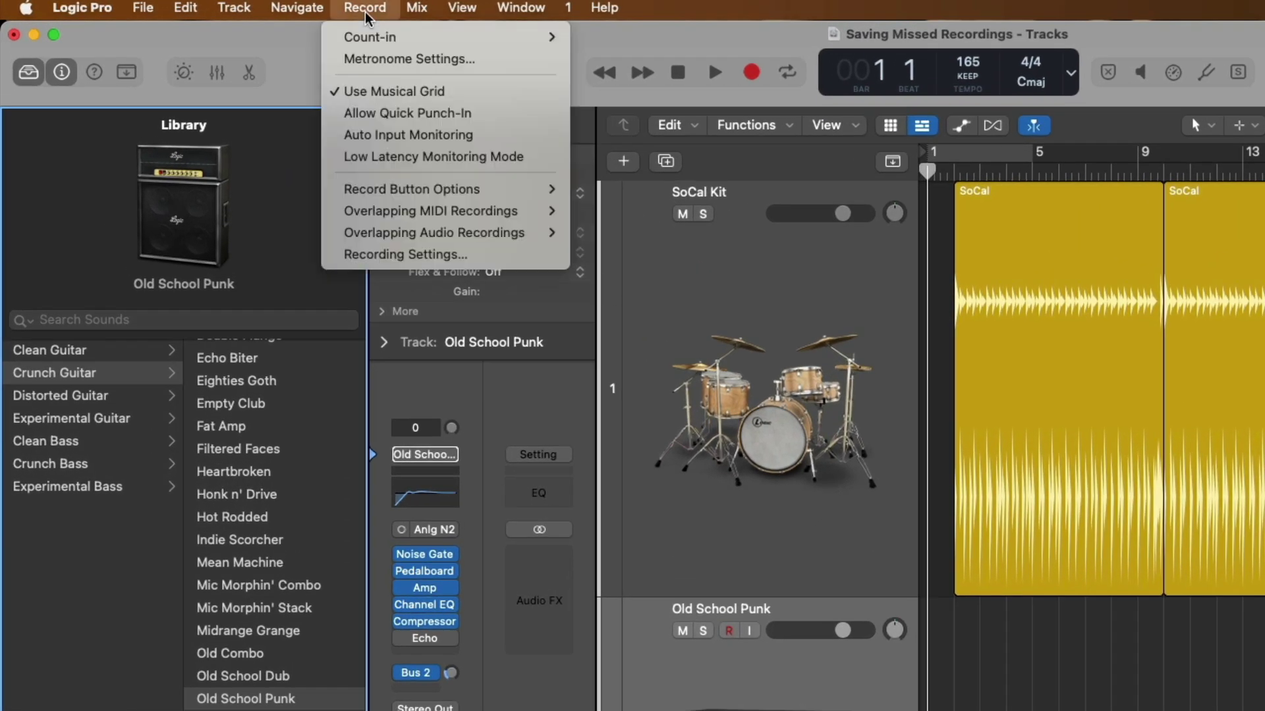
{"action": "left_click", "coordinate": [366, 110]}
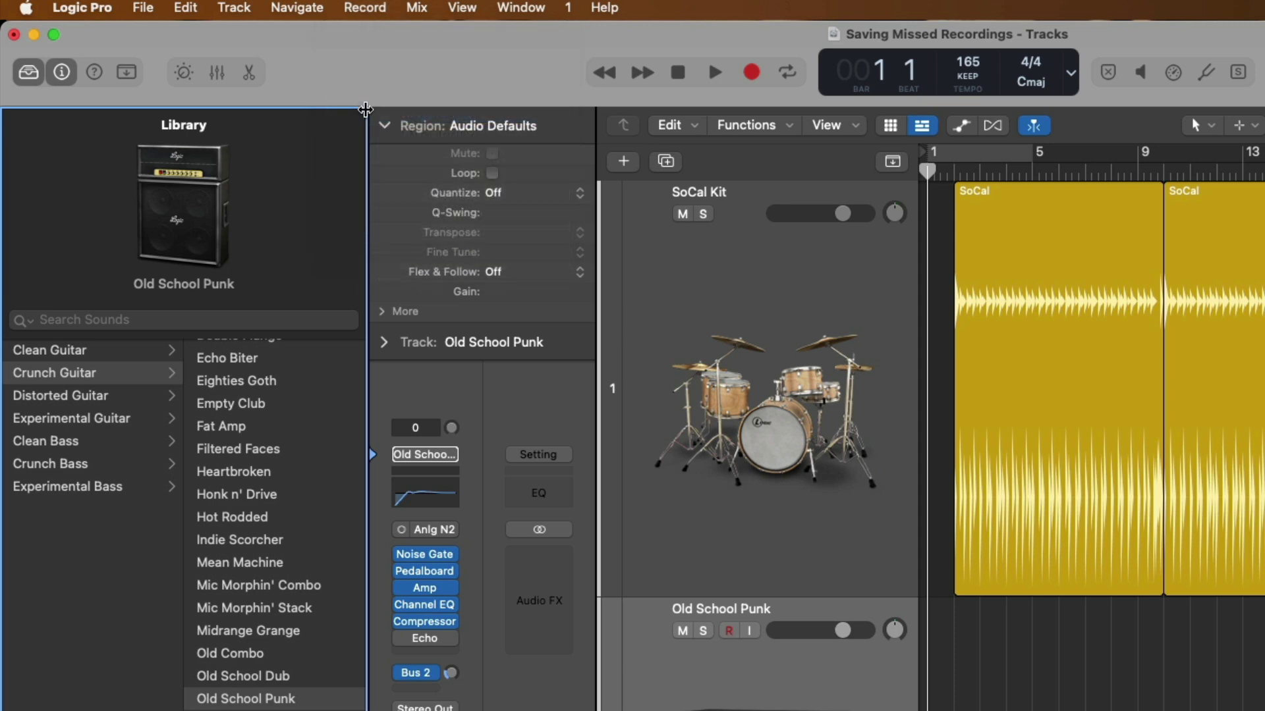
{"action": "left_click", "coordinate": [370, 10]}
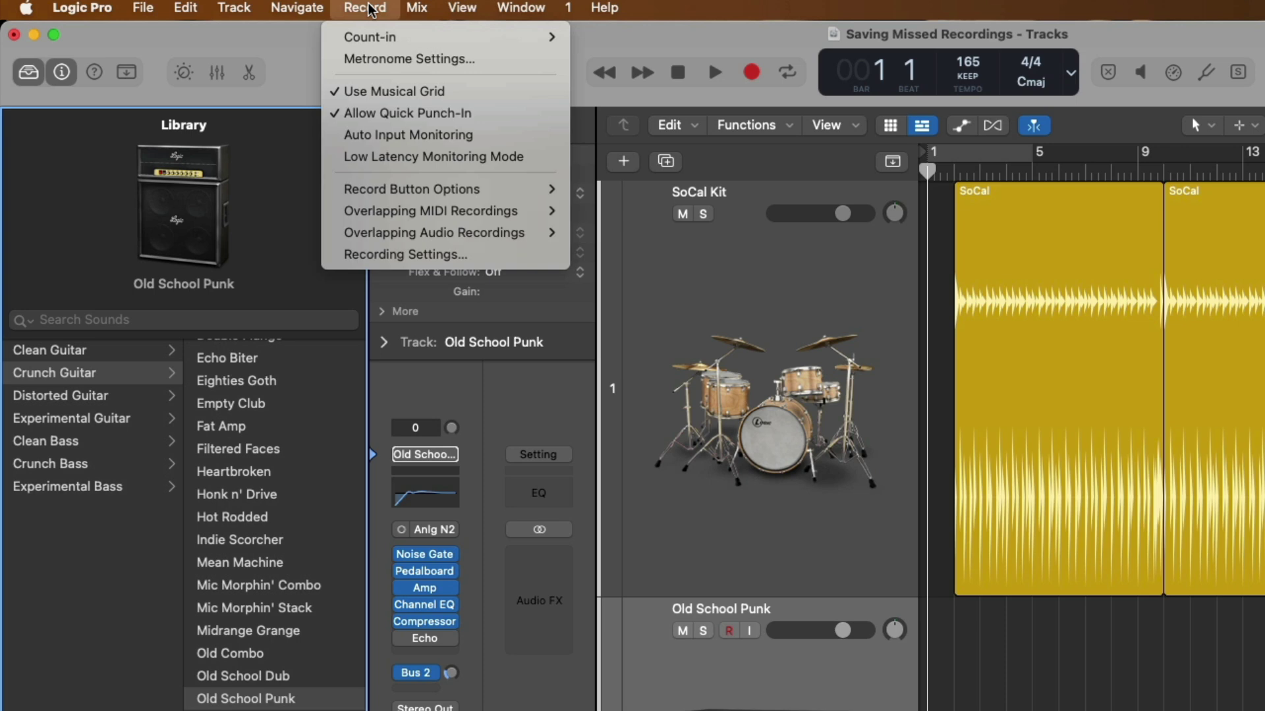
{"action": "left_click", "coordinate": [370, 9]}
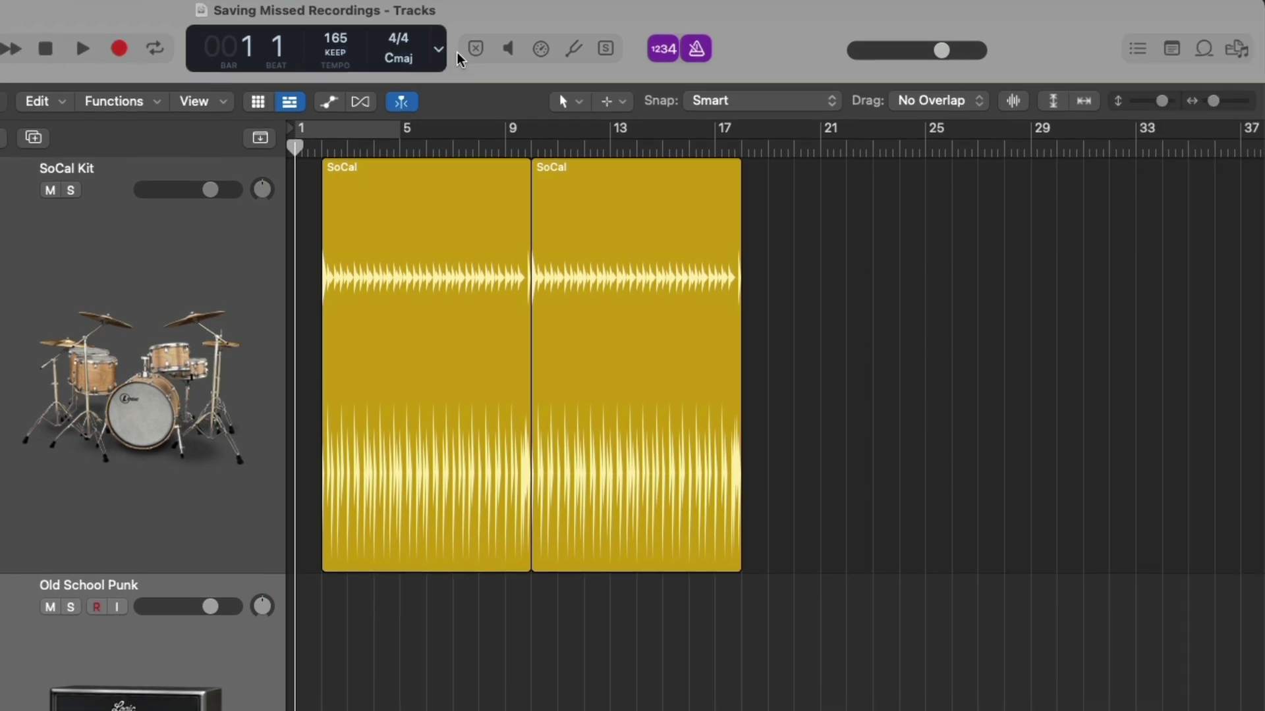
Turn on software monitoring and Low Latency Monitoring Mode.
{"action": "left_click", "coordinate": [517, 50]}
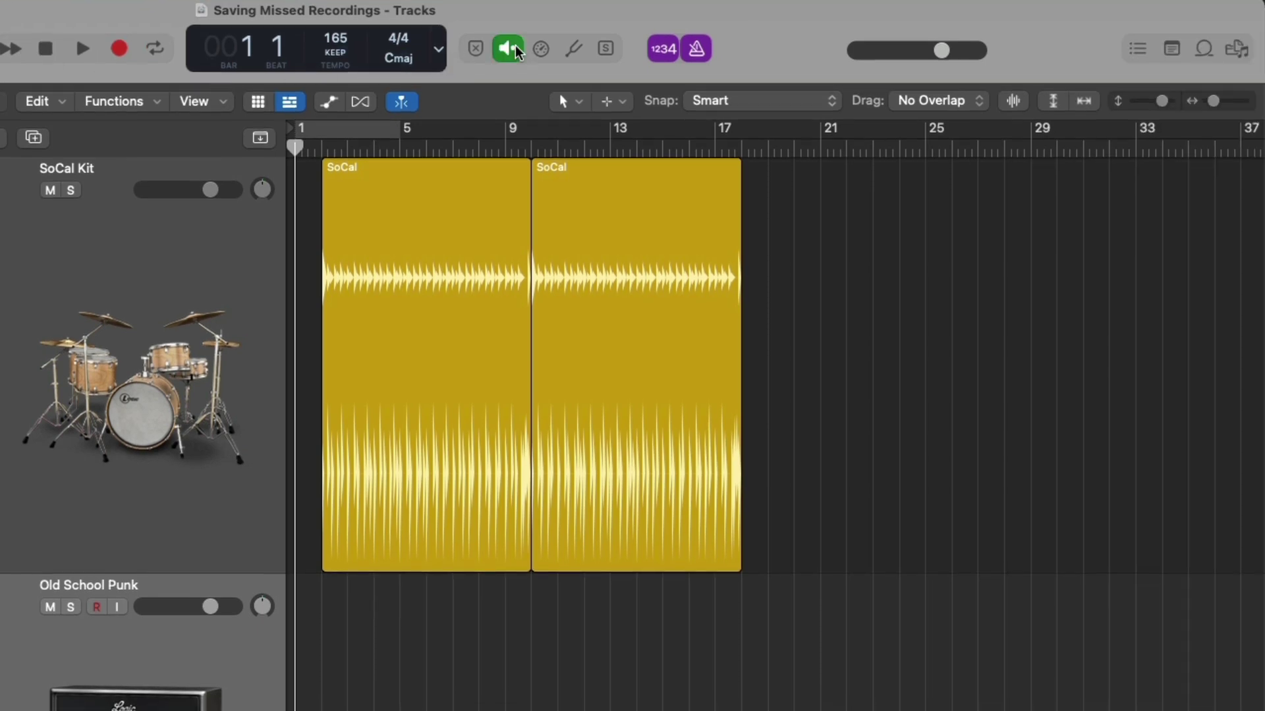
{"action": "left_click", "coordinate": [541, 48]}
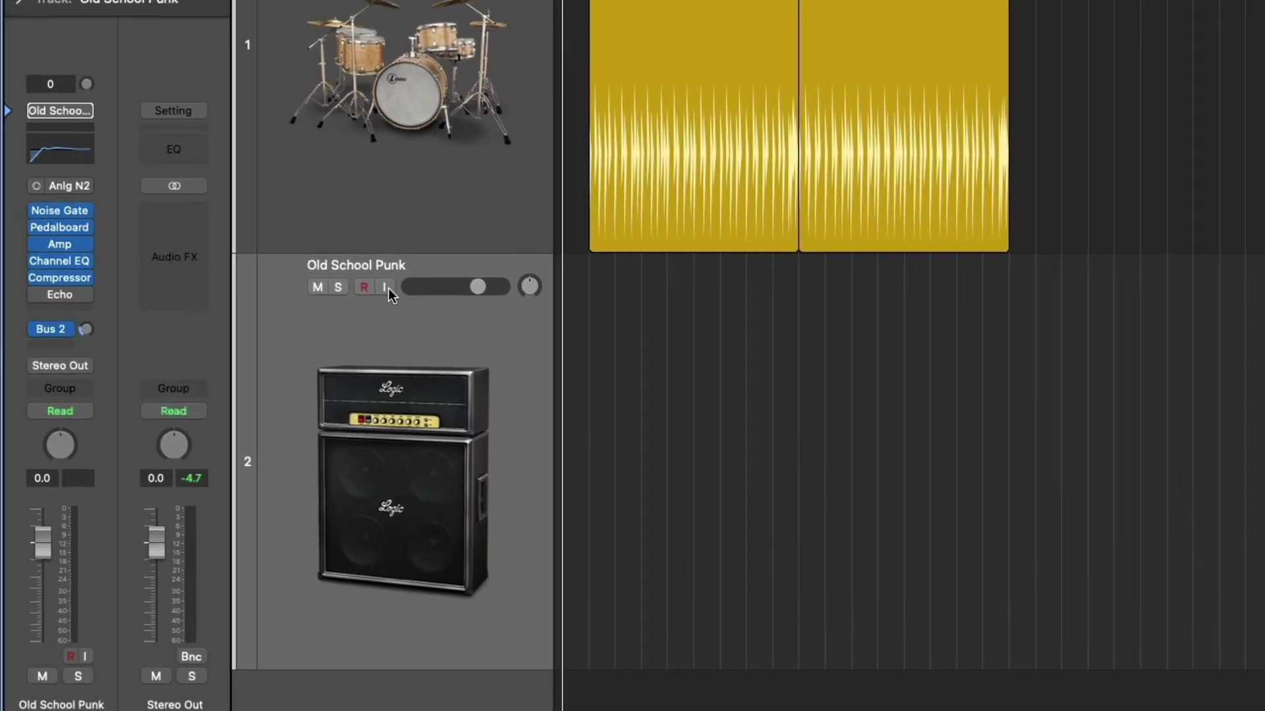
Record-enable the Old School Punk track and try its input monitoring.
{"action": "left_click", "coordinate": [365, 287]}
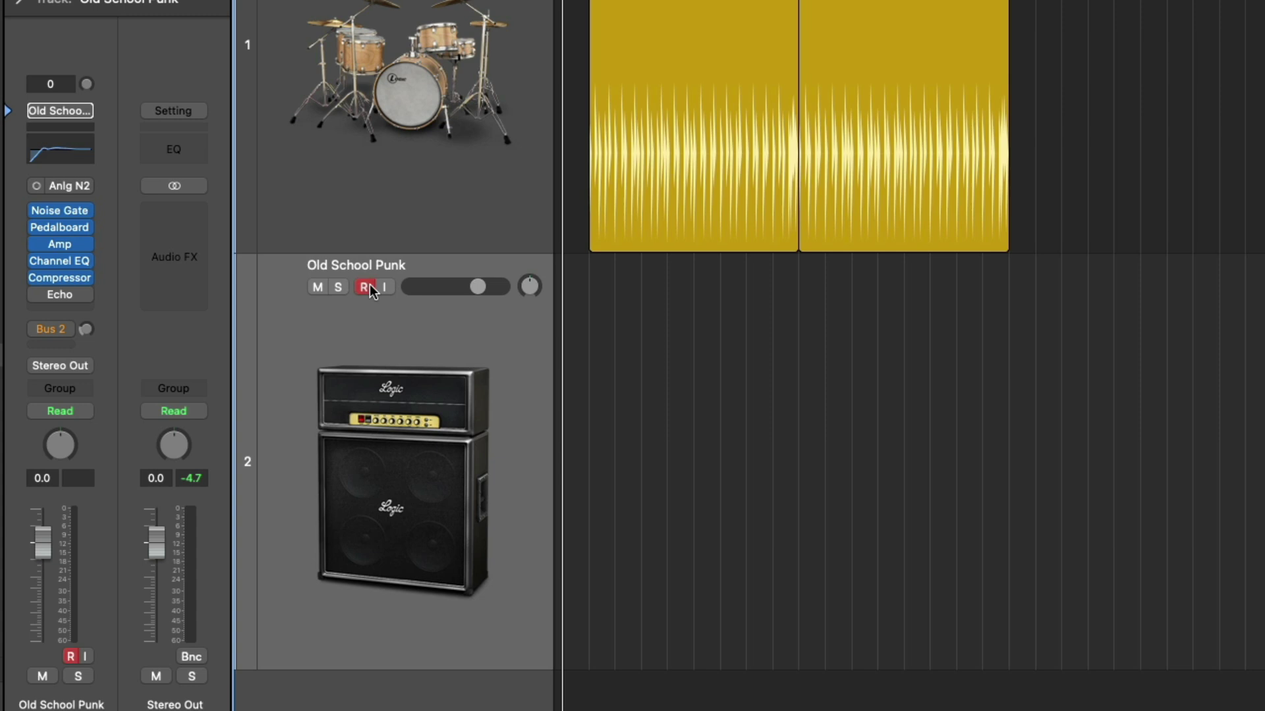
{"action": "left_click", "coordinate": [386, 288]}
{"action": "left_click", "coordinate": [385, 286]}
{"action": "left_click", "coordinate": [364, 287]}
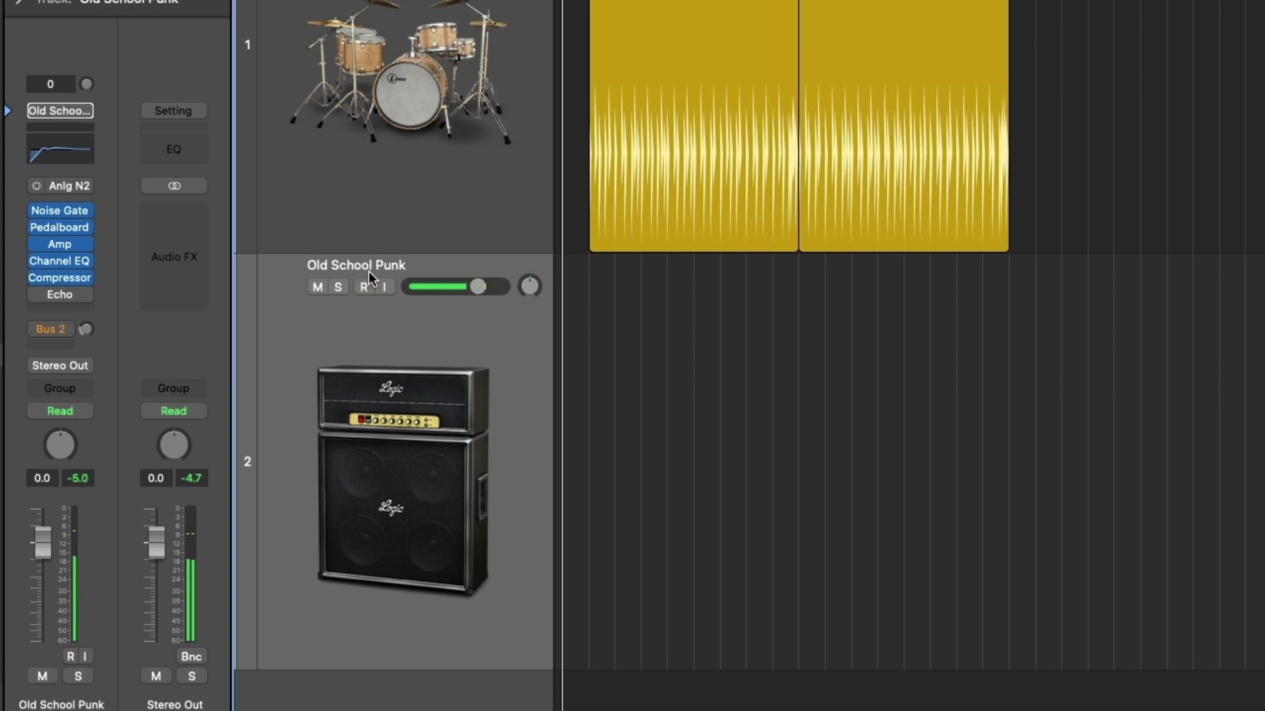
Set the volume of the record-enabled Old School Punk track to -8.0 dB.
{"action": "double_click", "coordinate": [46, 480]}
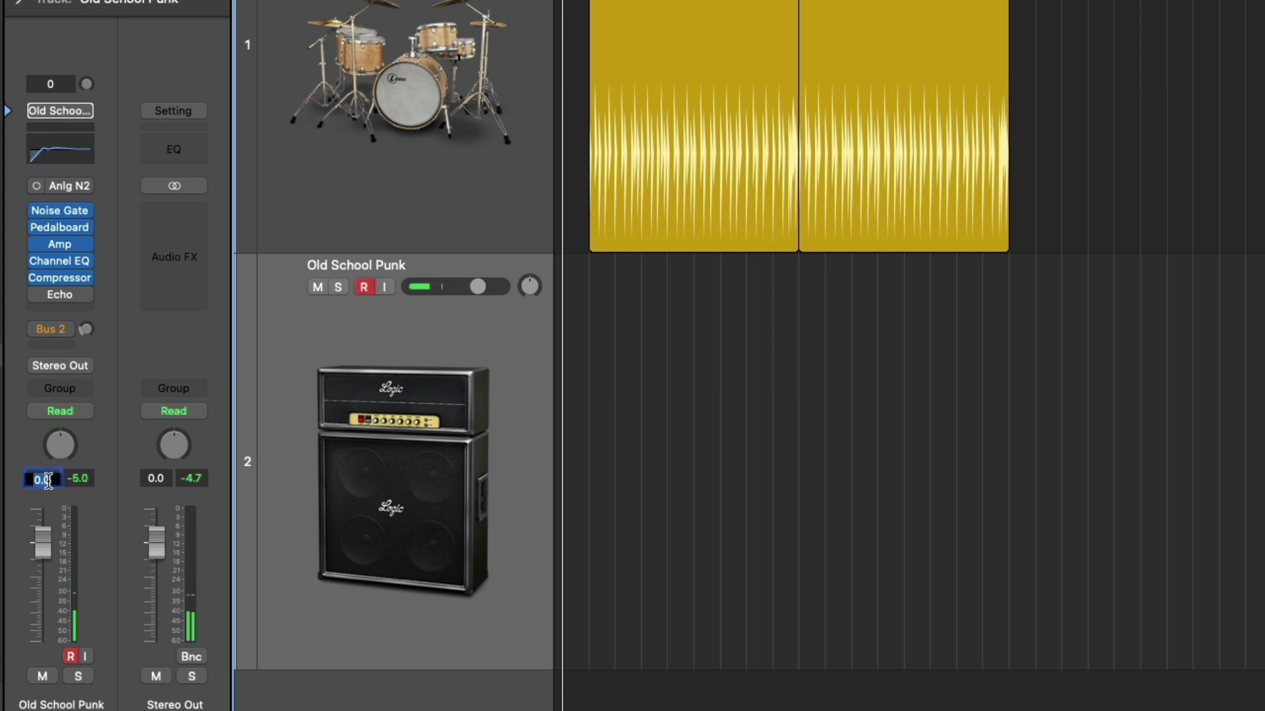
{"action": "type", "text": "-8"}
{"action": "key", "text": "Return"}
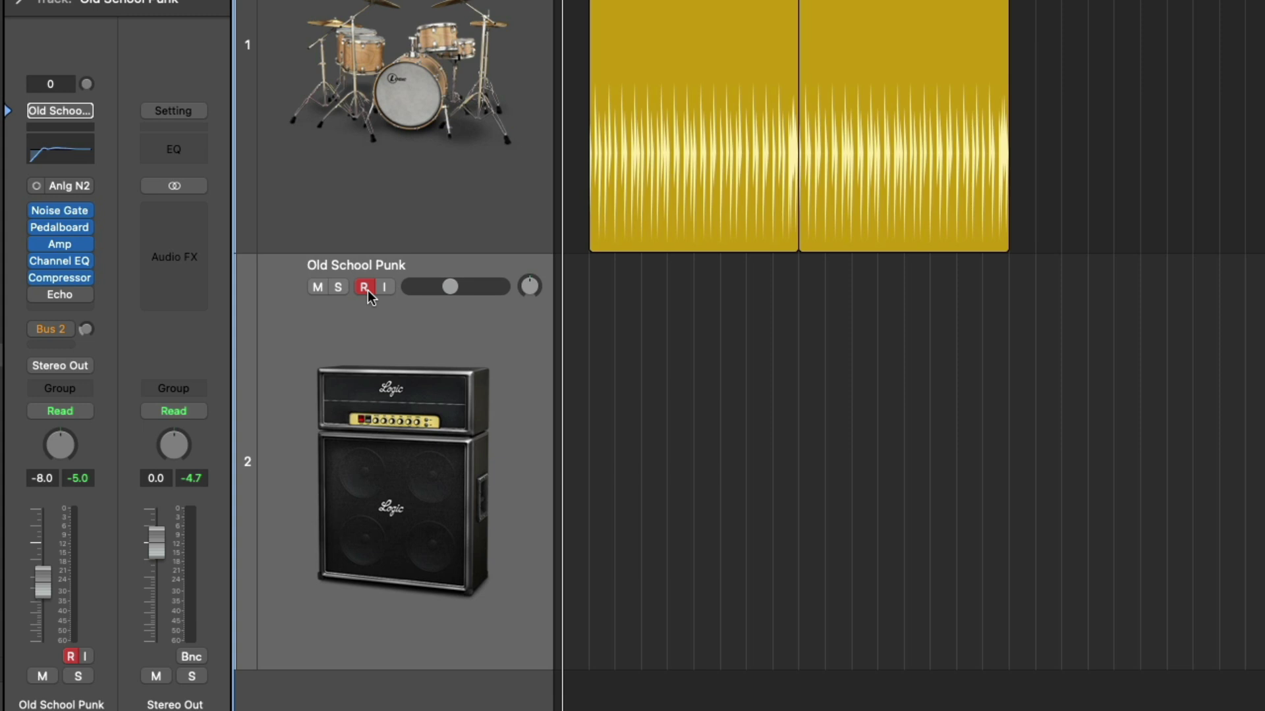
{"action": "scroll", "coordinate": [368, 290], "scroll_direction": "right", "scroll_amount": 1}
{"action": "left_click", "coordinate": [364, 284]}
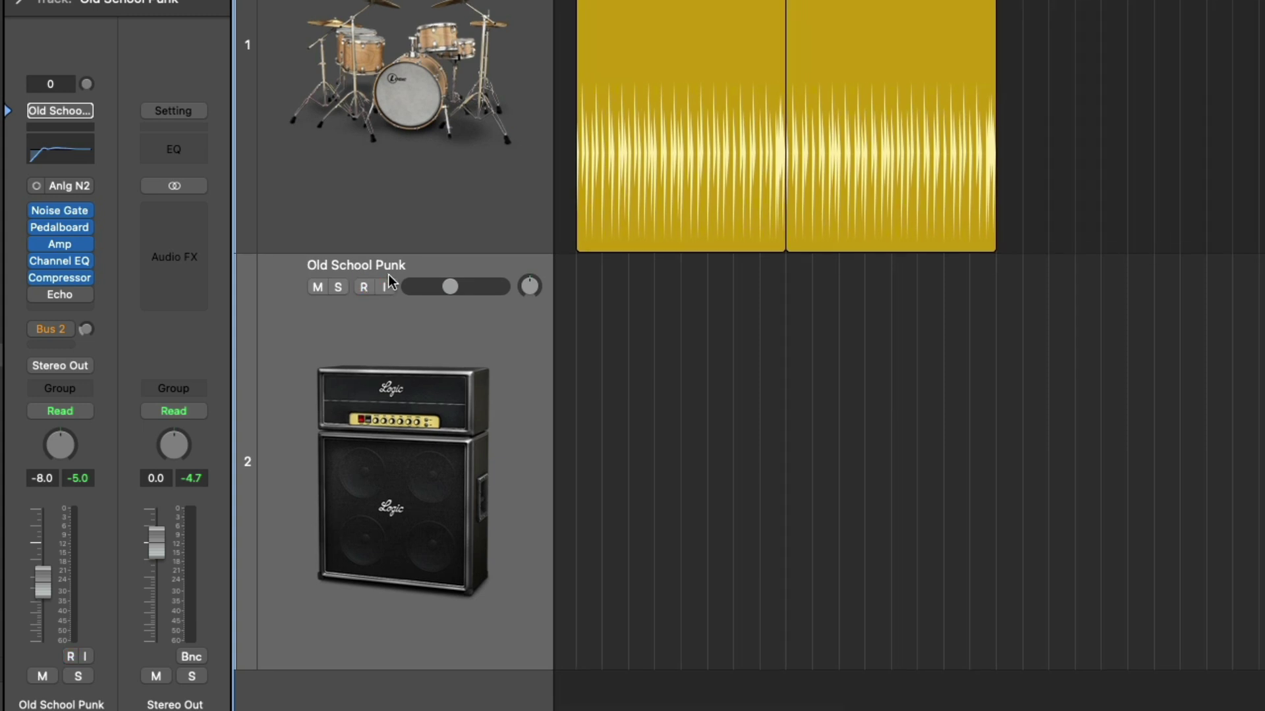
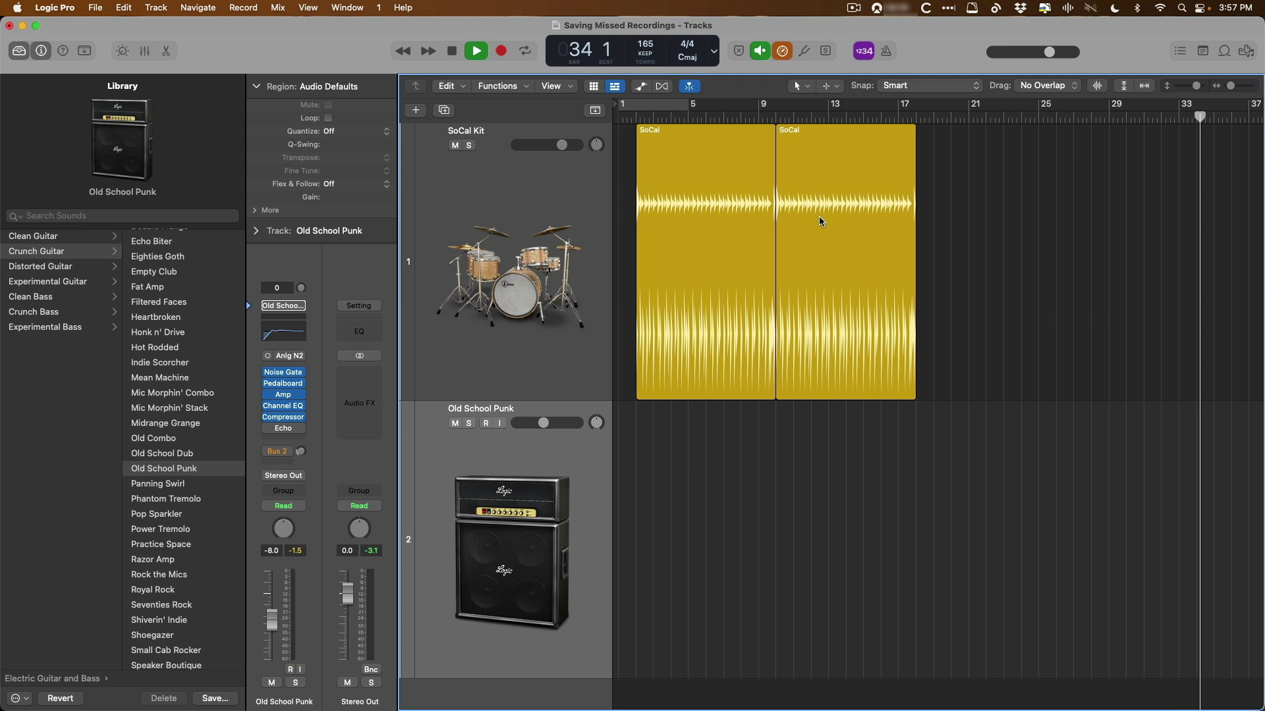
Punch into recording on the Old School Punk track around bar 34 during playback, stop, and disarm the track.
{"action": "key", "text": "r"}
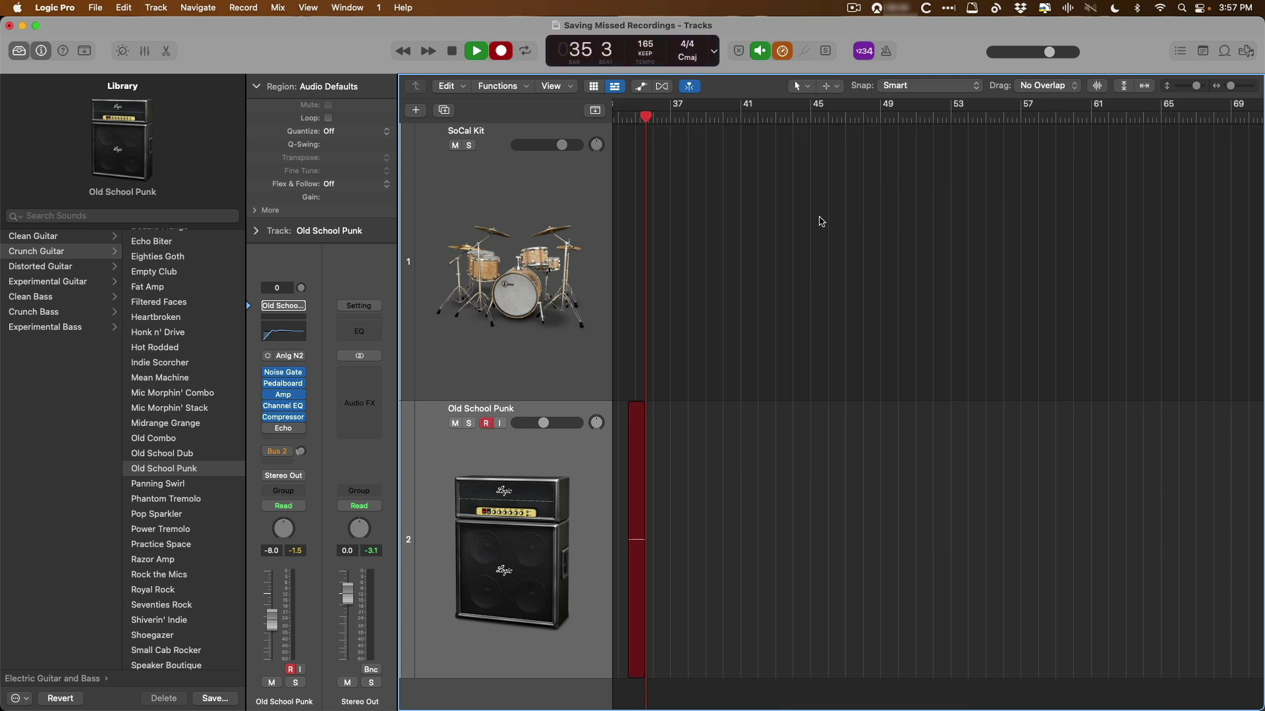
{"action": "key", "text": "space"}
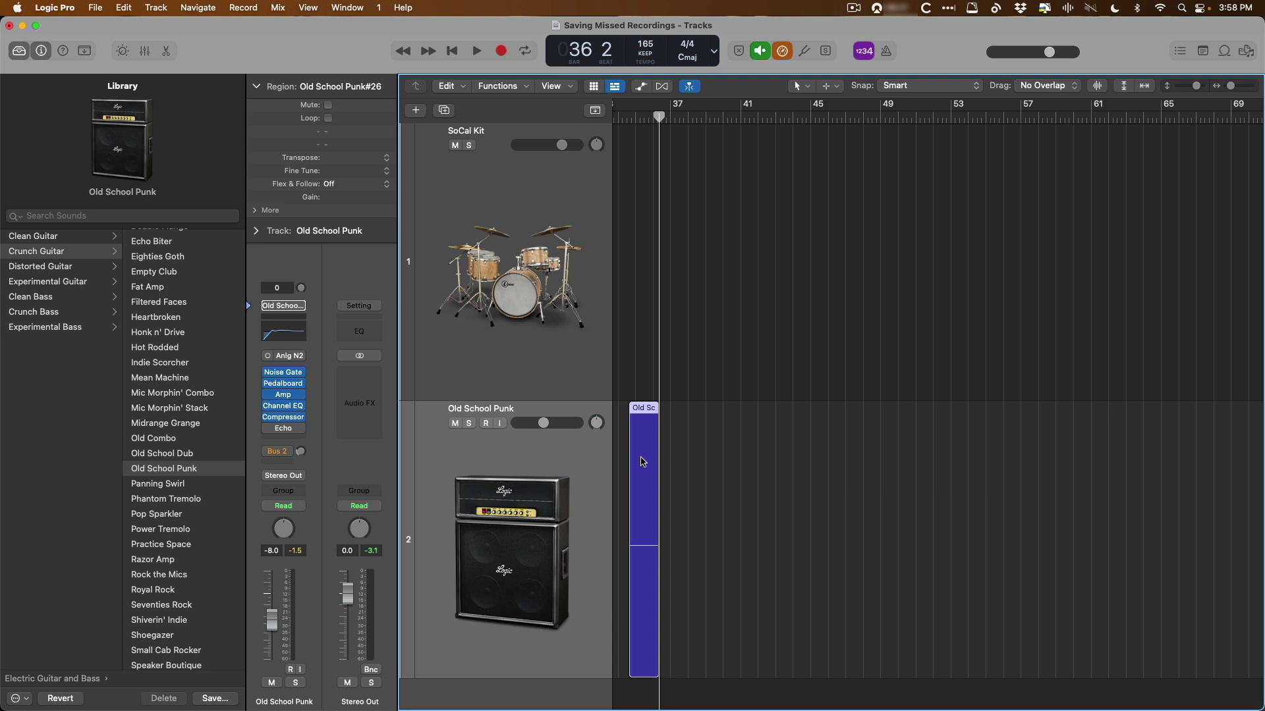
{"action": "left_click", "coordinate": [486, 423]}
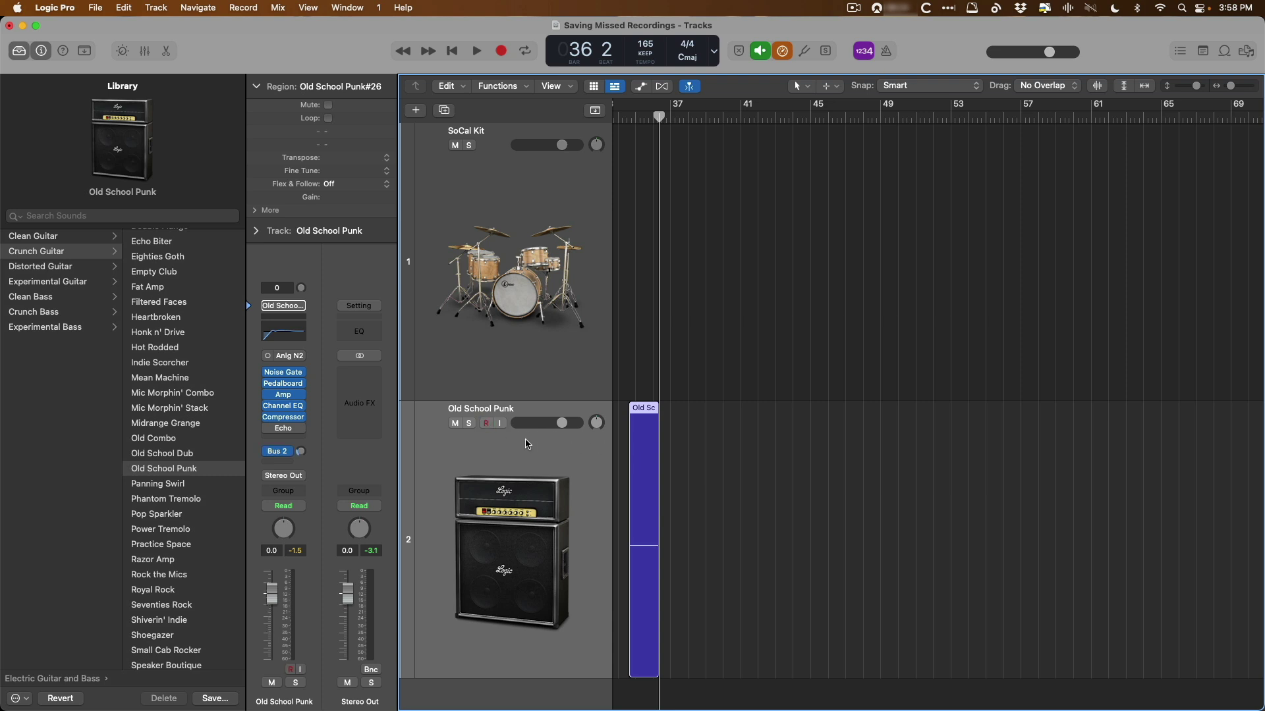
Extend the start of the newly recorded guitar region back to bar 1 to recover the missed performance.
{"action": "scroll", "coordinate": [751, 490], "scroll_direction": "left", "scroll_amount": 10}
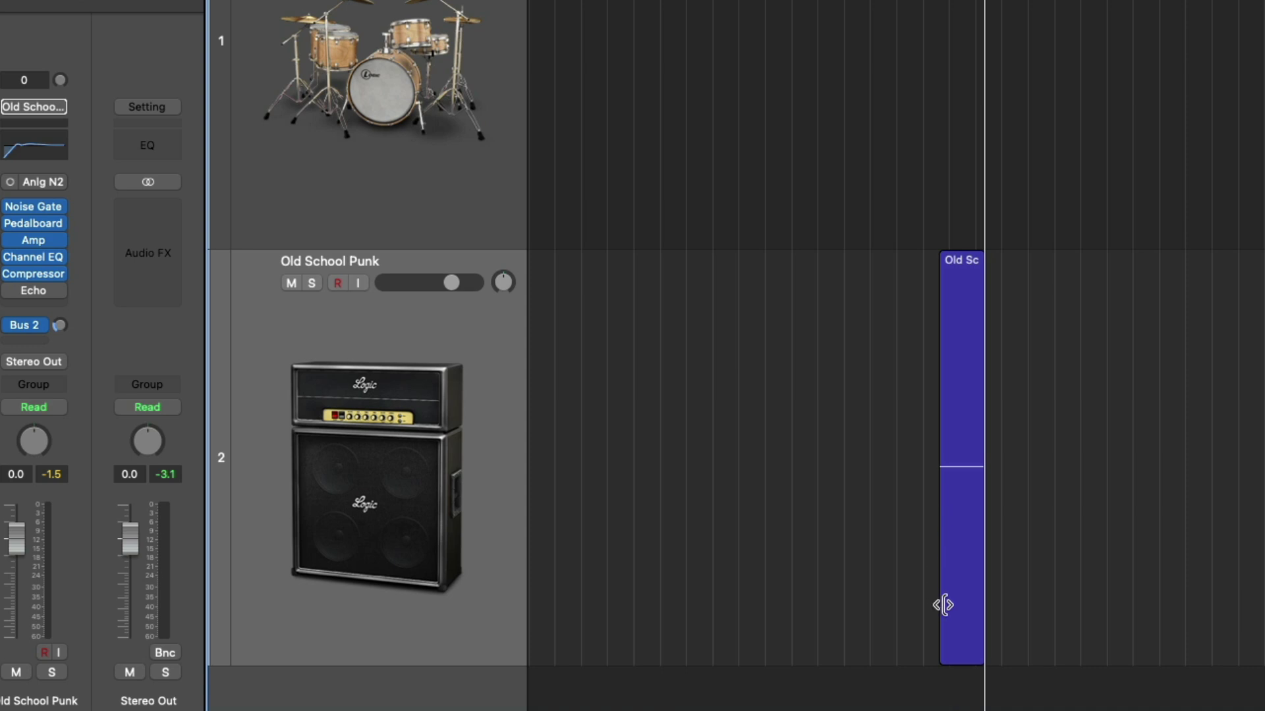
{"action": "left_click_drag", "start_coordinate": [943, 604], "coordinate": [631, 553]}
{"action": "scroll", "coordinate": [631, 553], "scroll_direction": "left", "scroll_amount": 10}
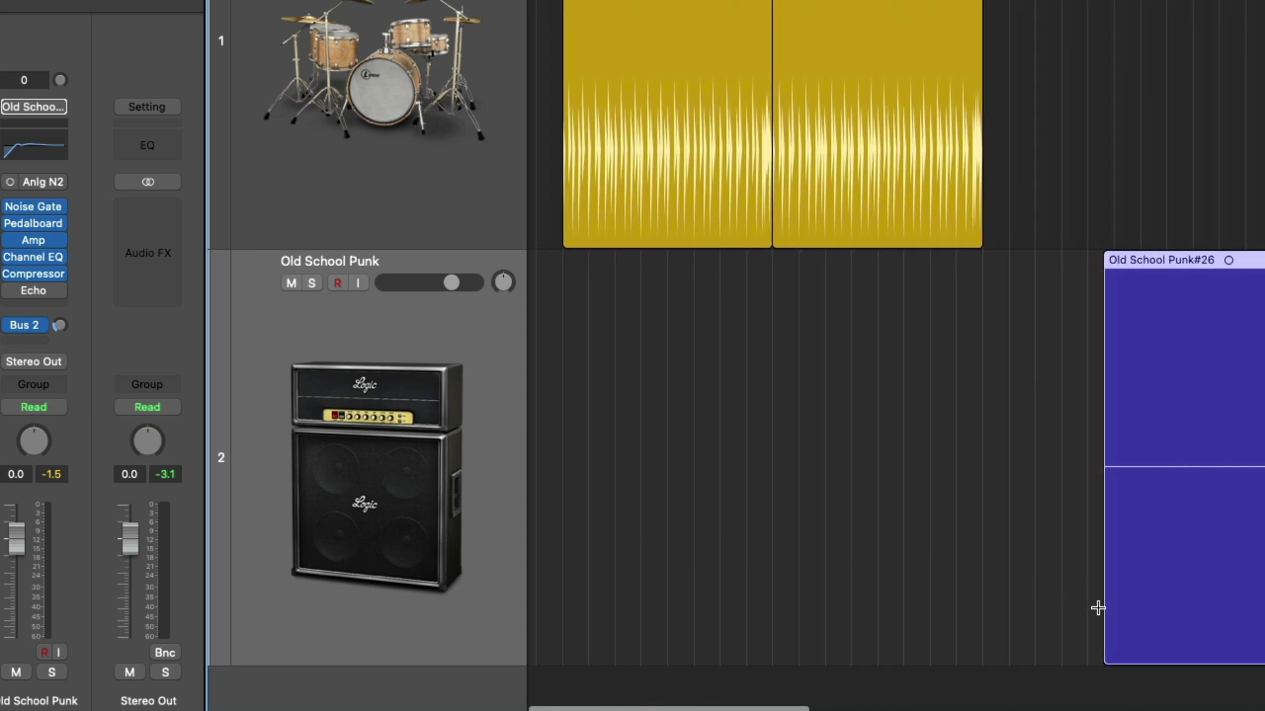
{"action": "left_click_drag", "start_coordinate": [1107, 604], "coordinate": [538, 488]}
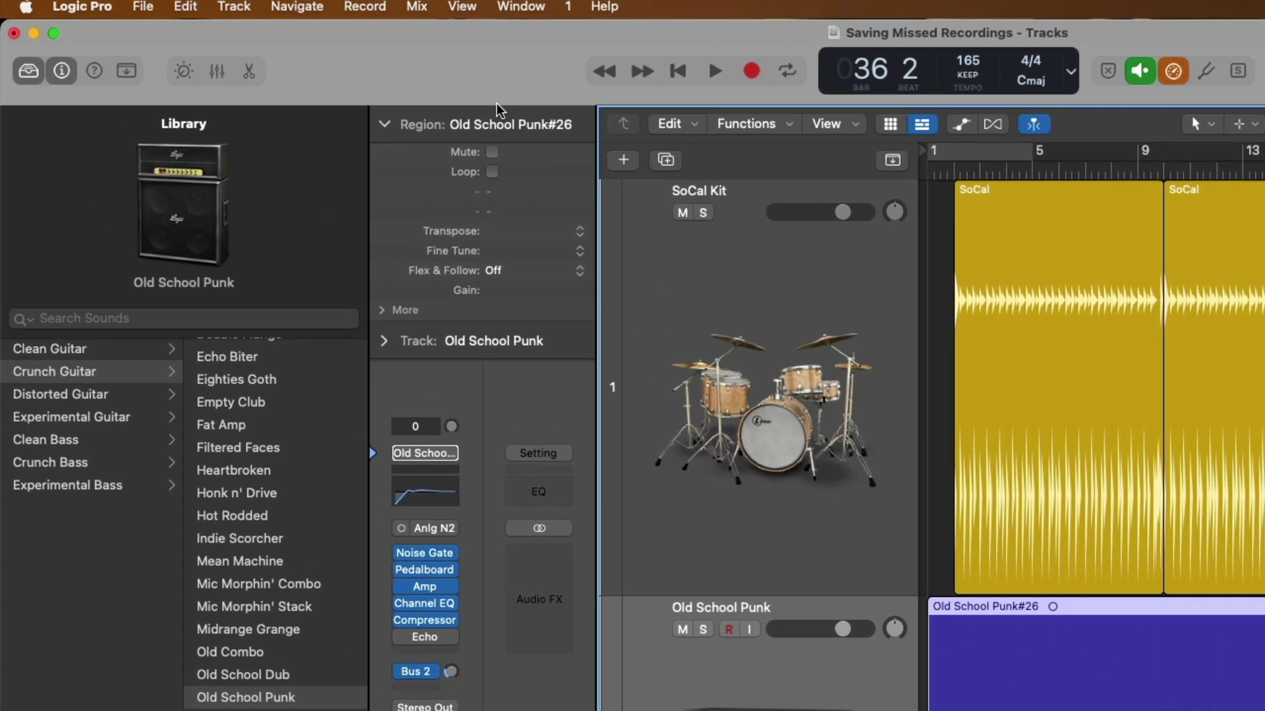
Check the Allow Quick Punch-In setting among the recording options.
{"action": "left_click", "coordinate": [244, 7]}
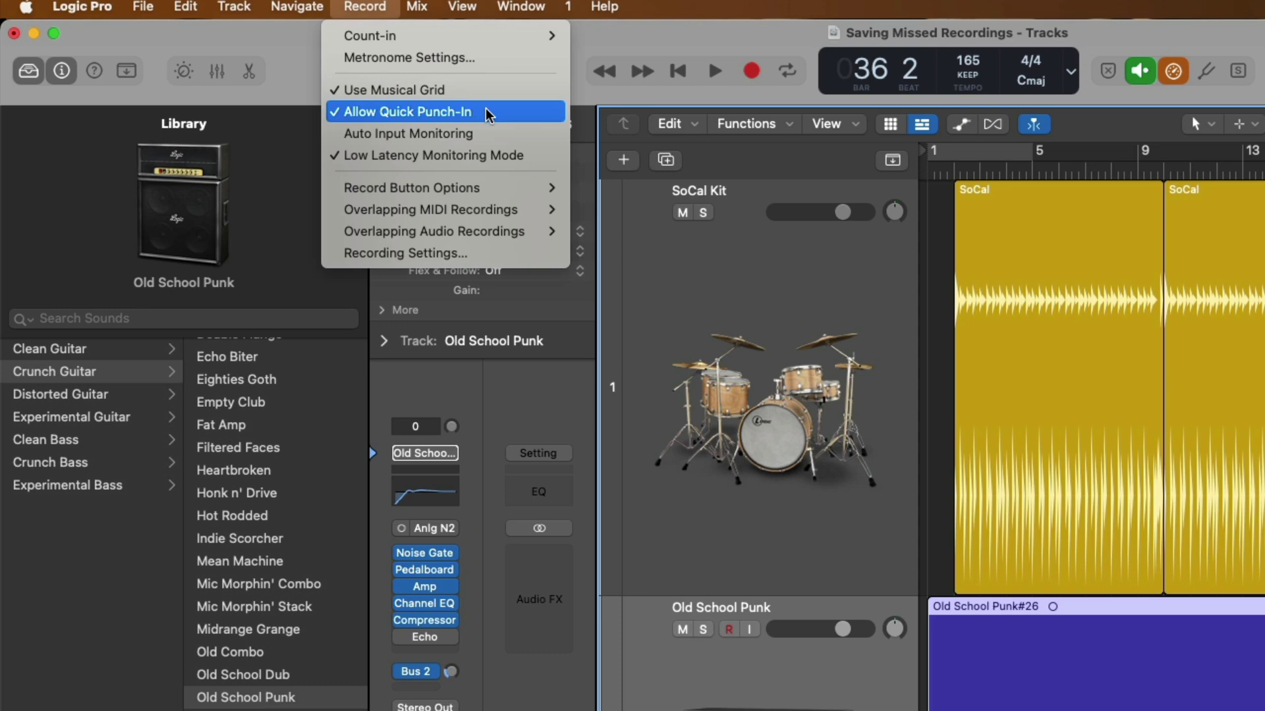
{"action": "left_click", "coordinate": [386, 8]}
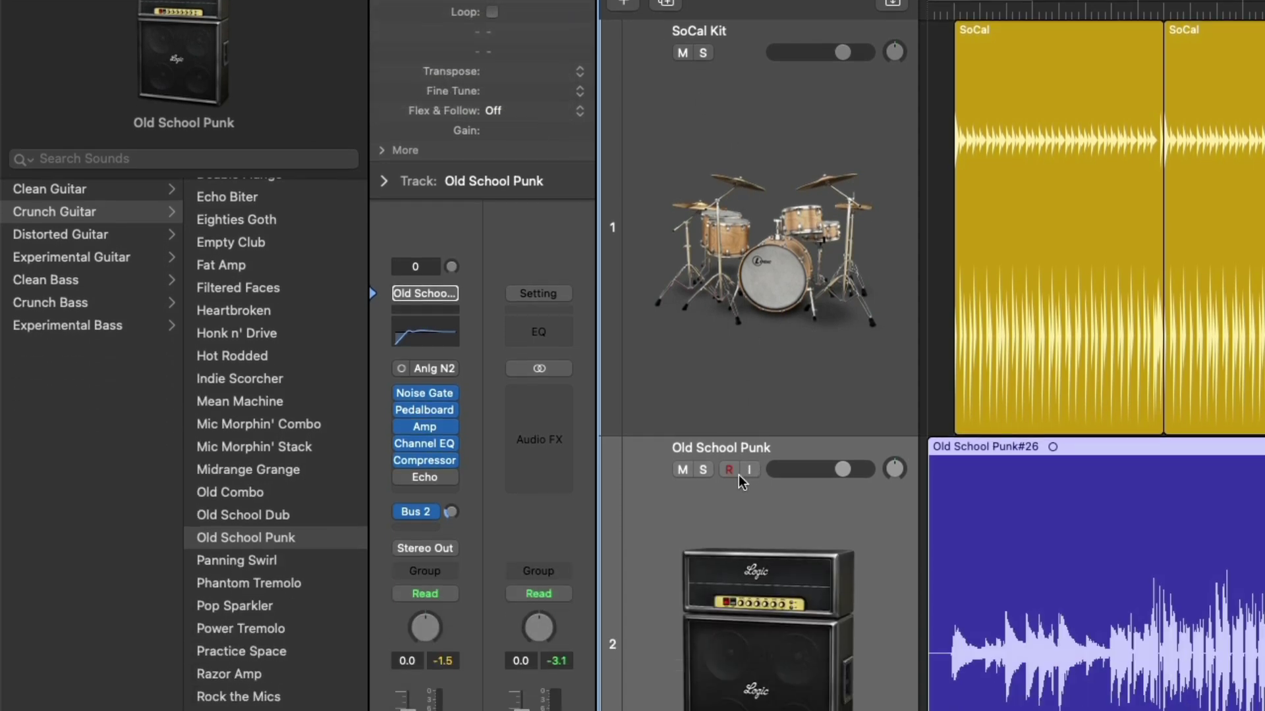
Record-enable the Old School Punk track and disarm it again.
{"action": "left_click", "coordinate": [729, 629]}
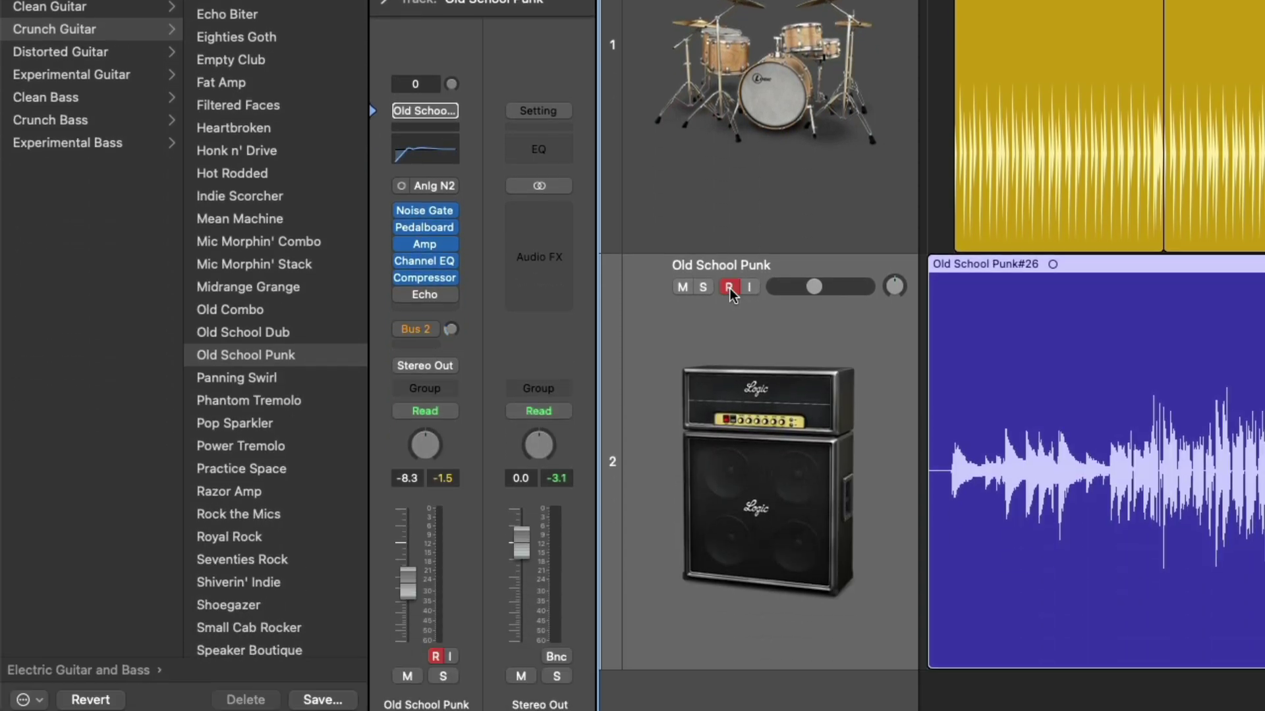
{"action": "right_click", "coordinate": [718, 308]}
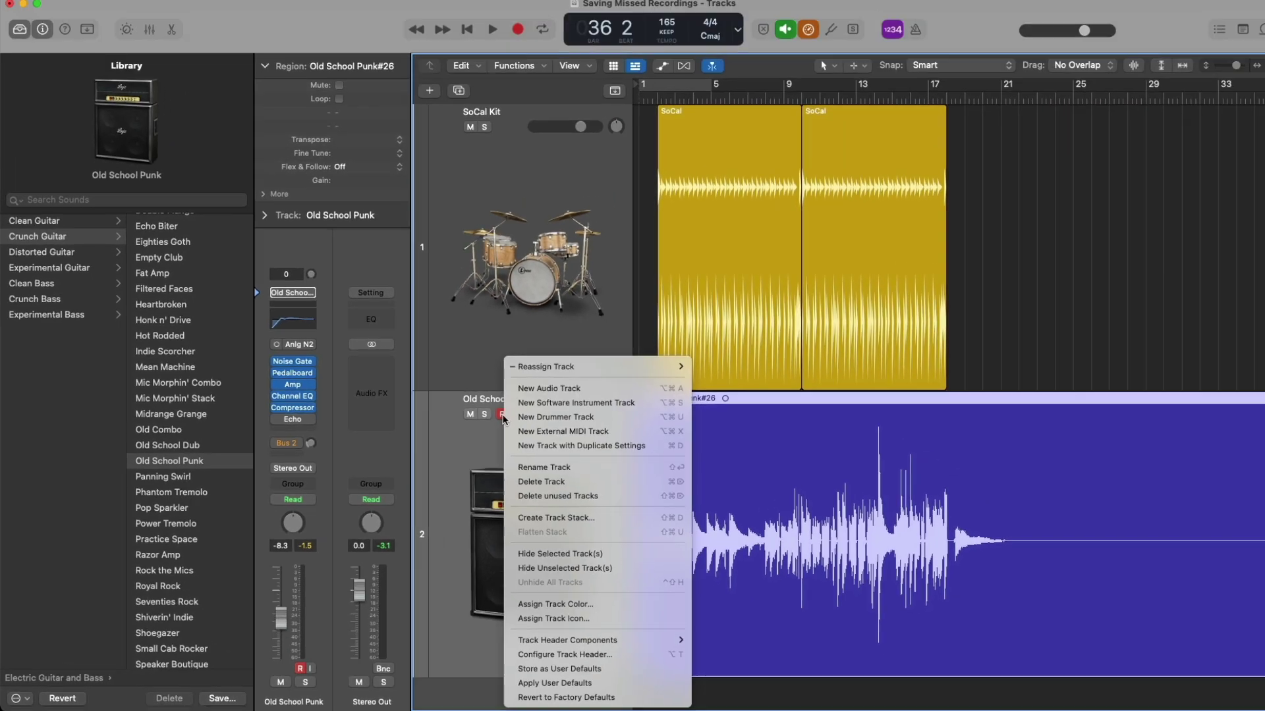
{"action": "key", "text": "Escape"}
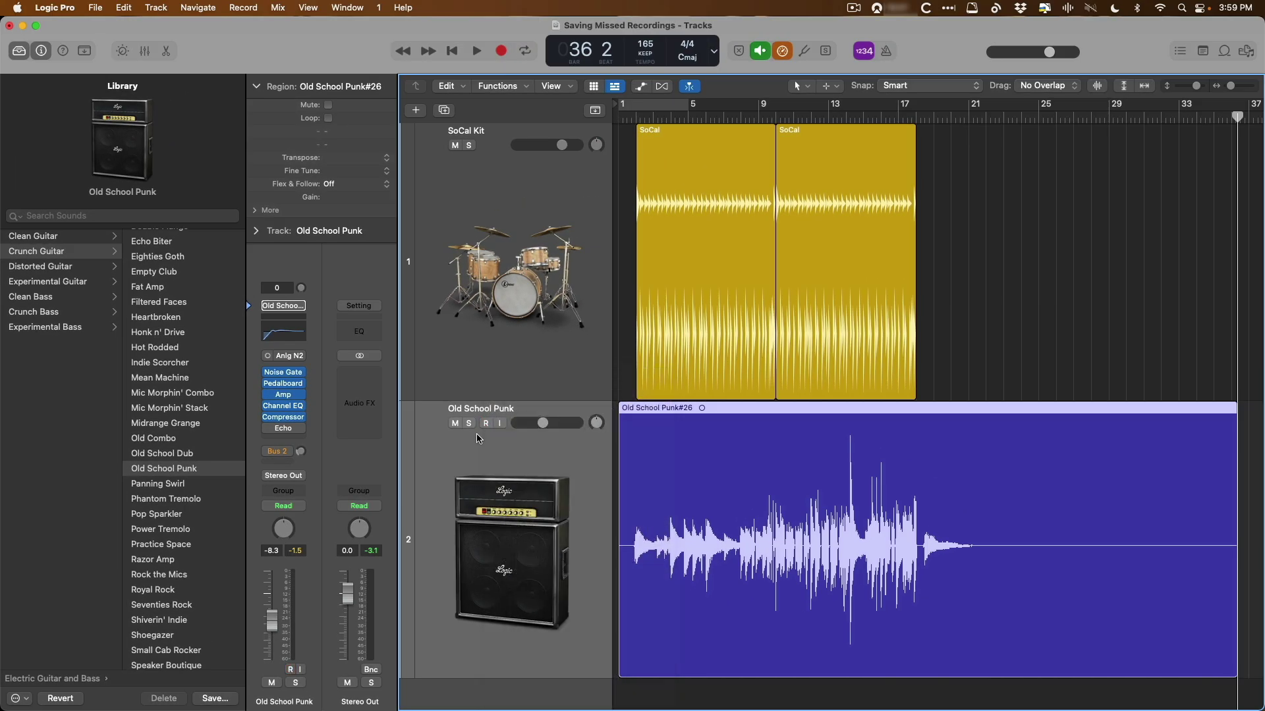
{"action": "left_click", "coordinate": [486, 424]}
{"action": "left_click", "coordinate": [486, 424]}
Play the project from bar 10 and lower the Old School Punk track's volume to -8.0 dB during playback.
{"action": "left_click", "coordinate": [773, 114]}
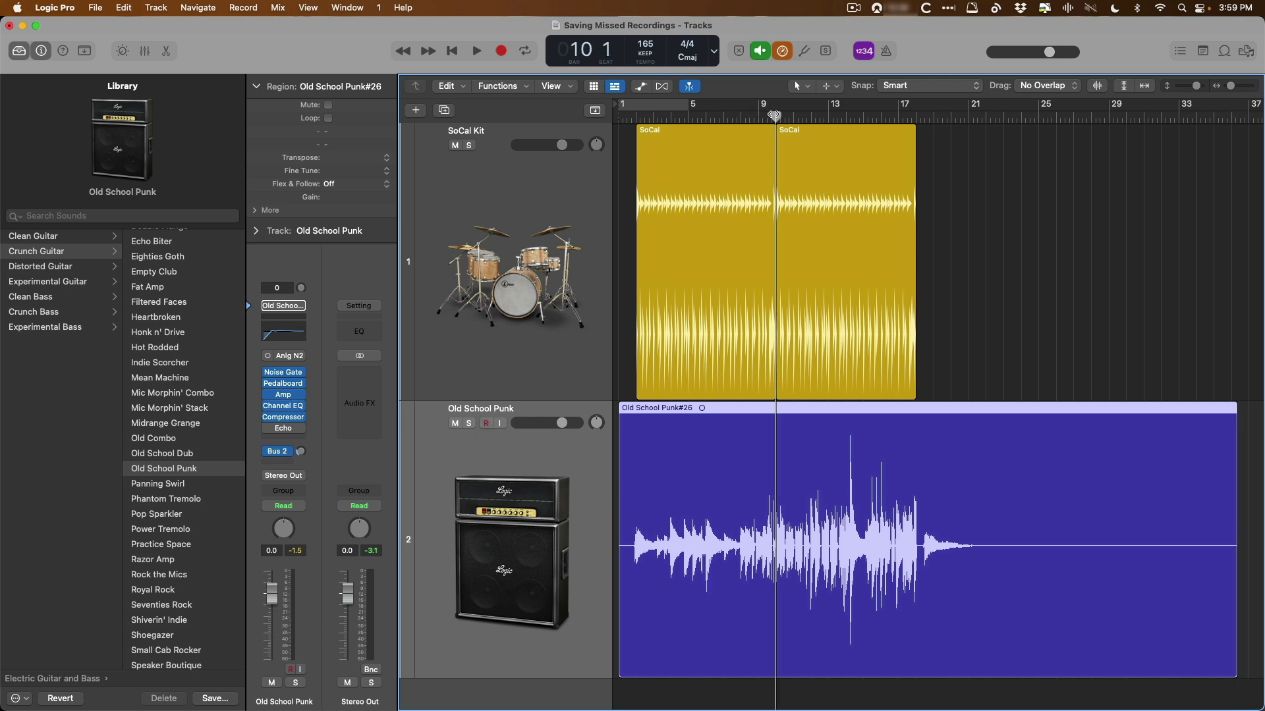
{"action": "key", "text": "space"}
{"action": "left_click_drag", "start_coordinate": [271, 629], "coordinate": [271, 620]}
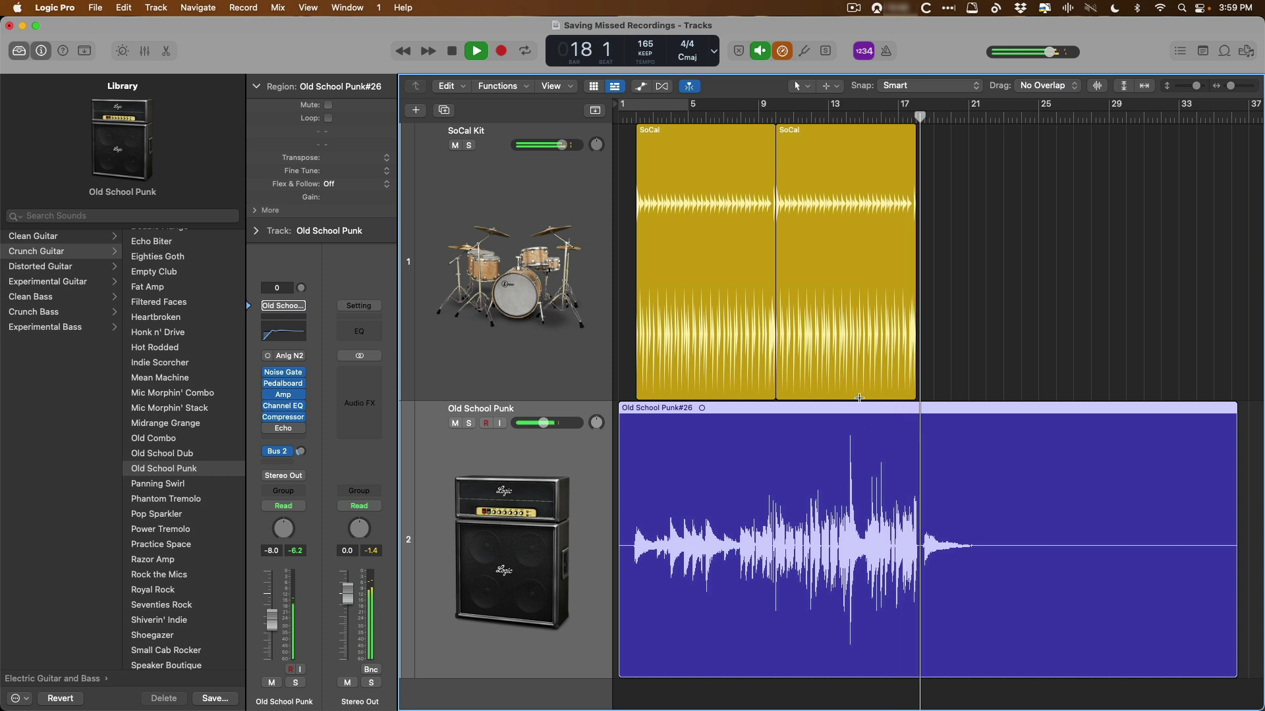
{"action": "key", "text": "space"}
Split the recovered guitar region at bar 18 and delete the part after it.
{"action": "left_click", "coordinate": [916, 119]}
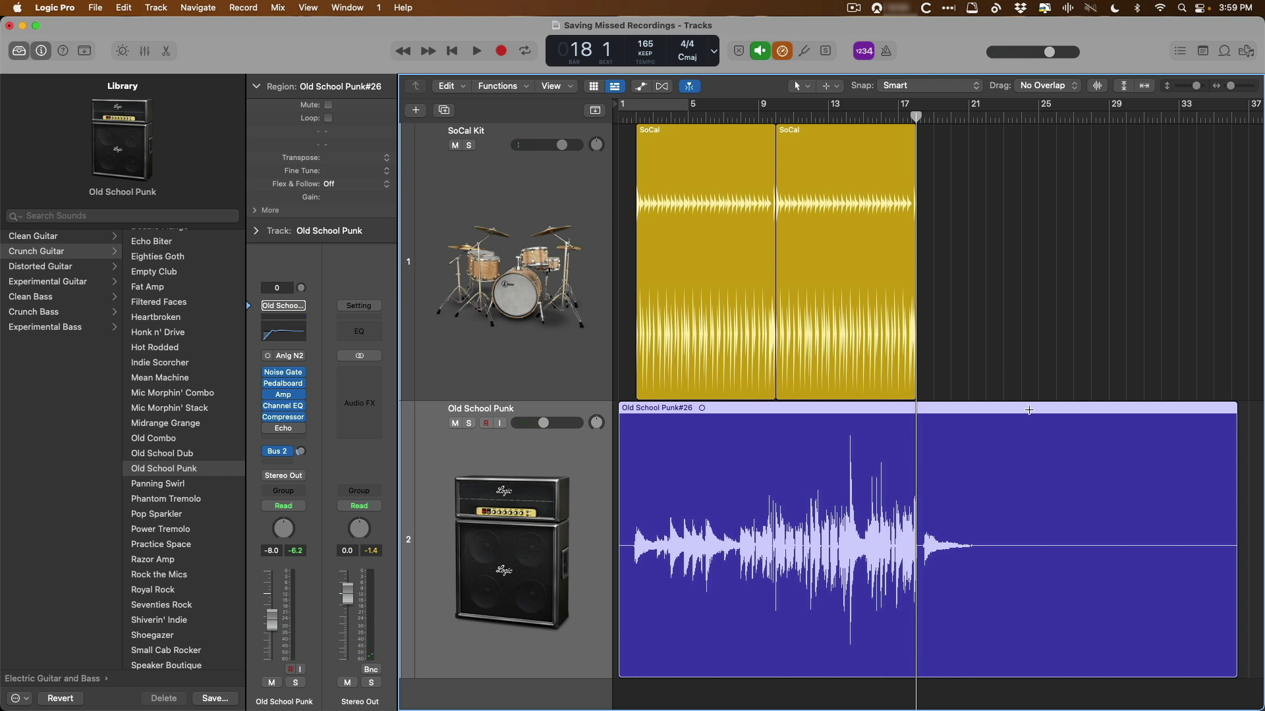
{"action": "key", "text": "super+t"}
{"action": "key", "text": "Delete"}
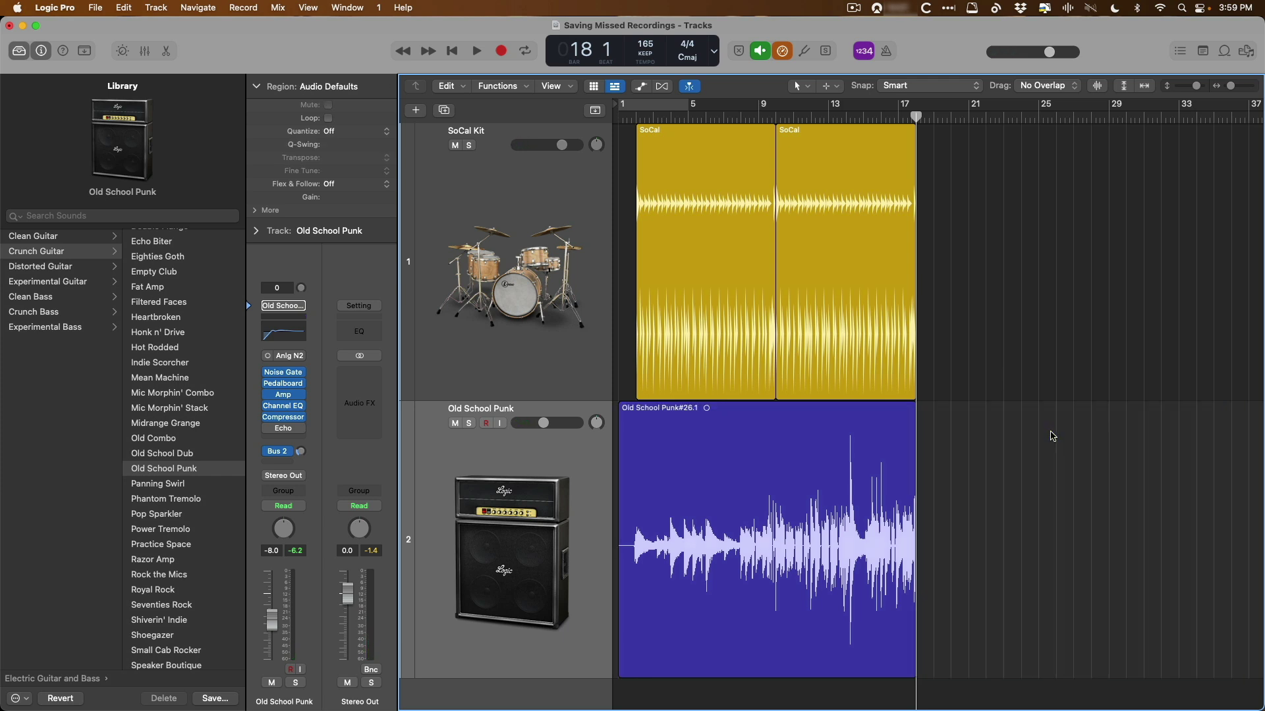
Split the guitar region at bar 10 and delete the part before it.
{"action": "left_click", "coordinate": [775, 115]}
{"action": "left_click", "coordinate": [692, 412]}
{"action": "key", "text": "super+t"}
{"action": "left_click", "coordinate": [692, 430]}
{"action": "key", "text": "Delete"}
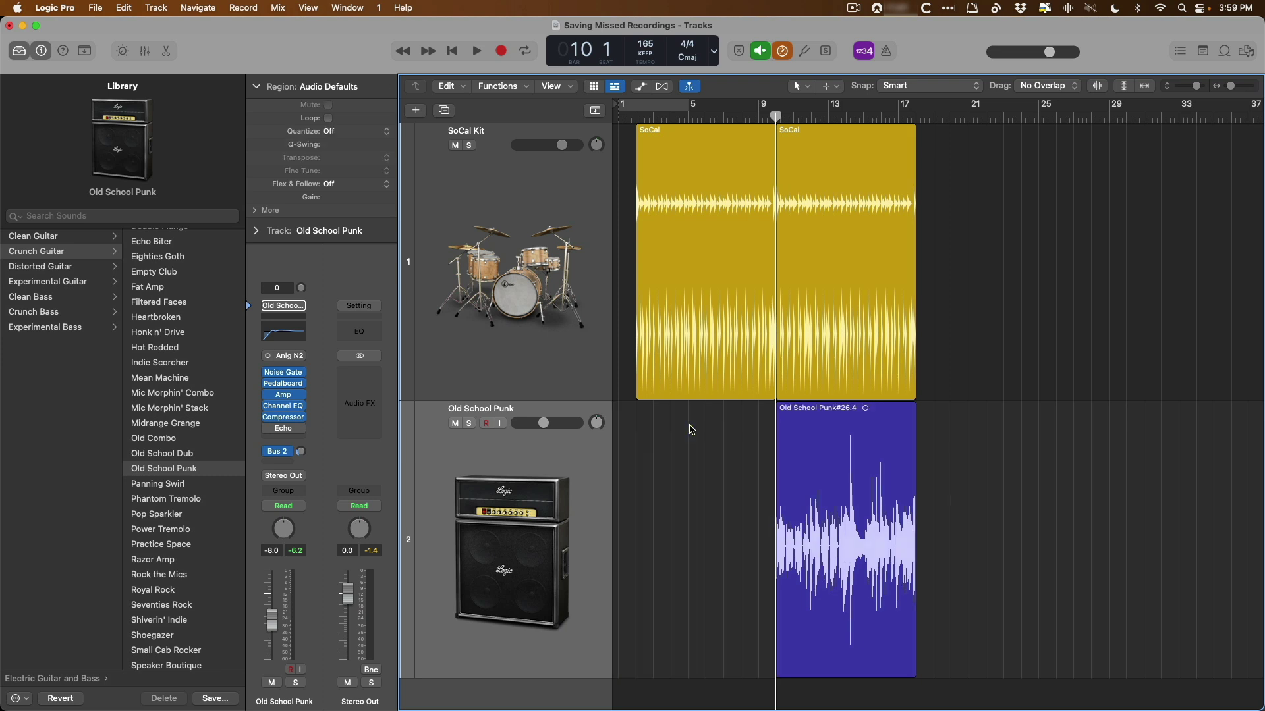
Set the count-in before recording to 2 Bars.
{"action": "left_click_drag", "start_coordinate": [697, 309], "coordinate": [934, 644]}
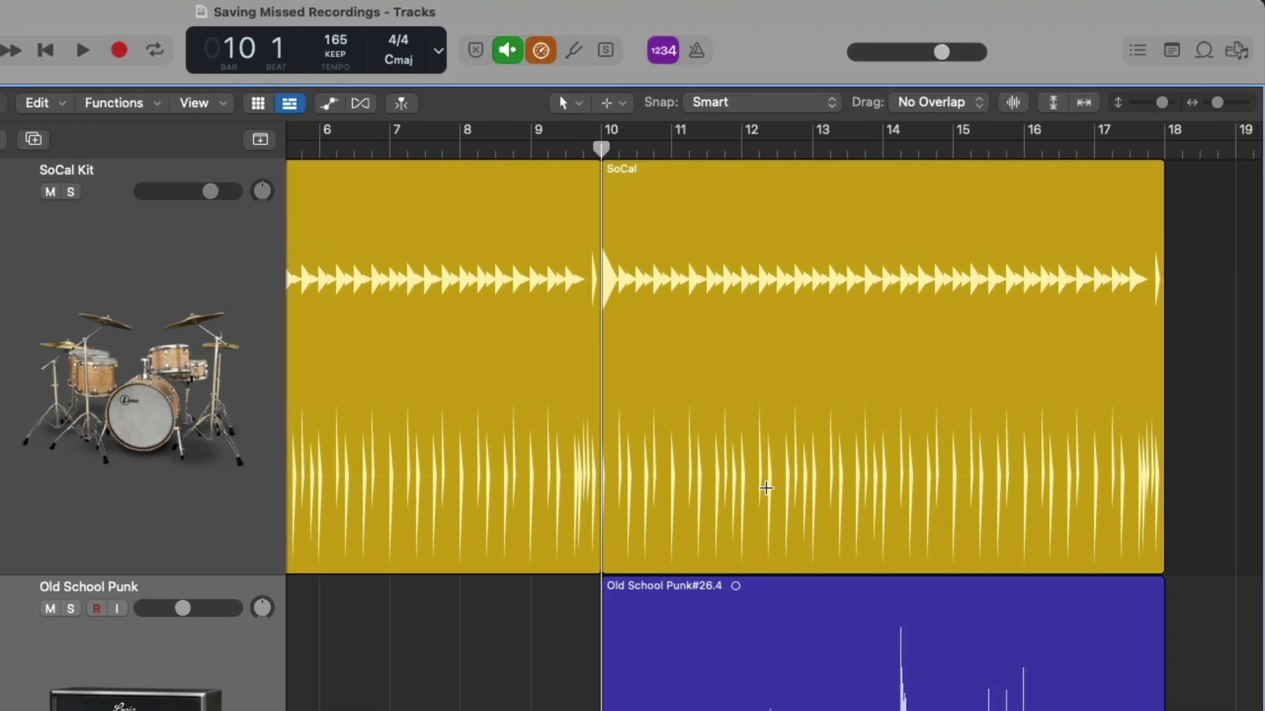
{"action": "right_click", "coordinate": [671, 56]}
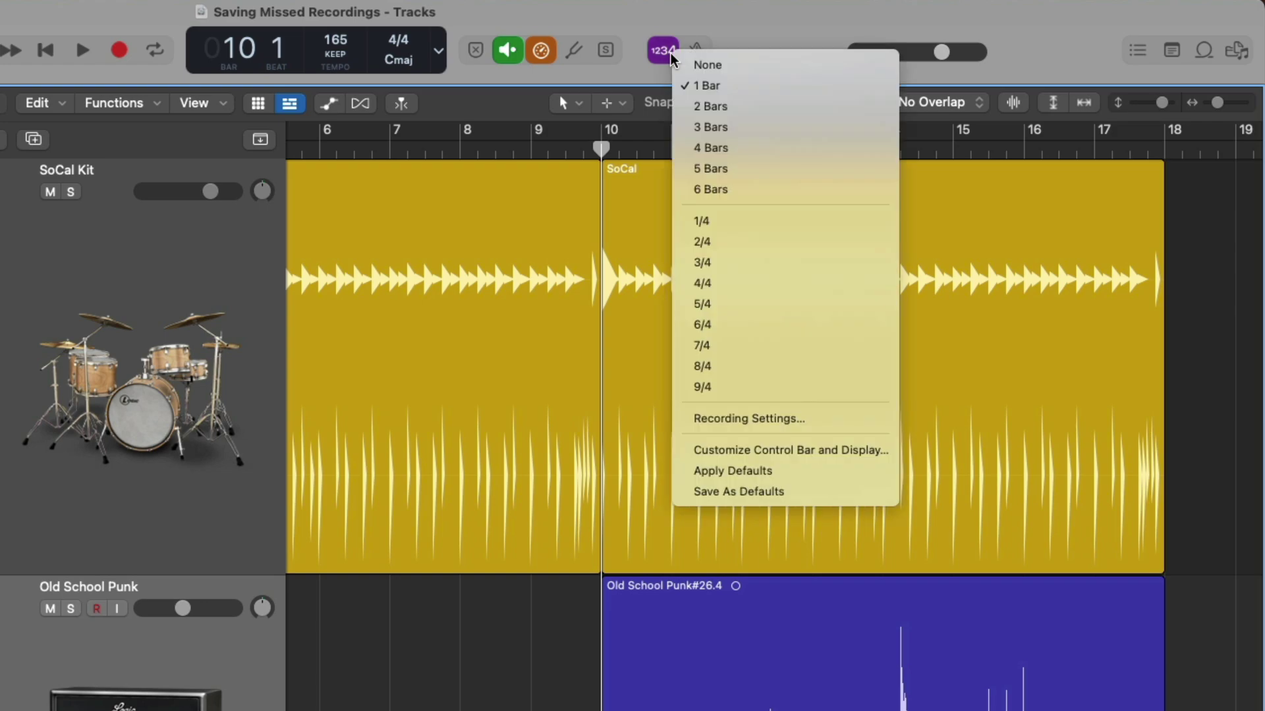
{"action": "left_click", "coordinate": [711, 106]}
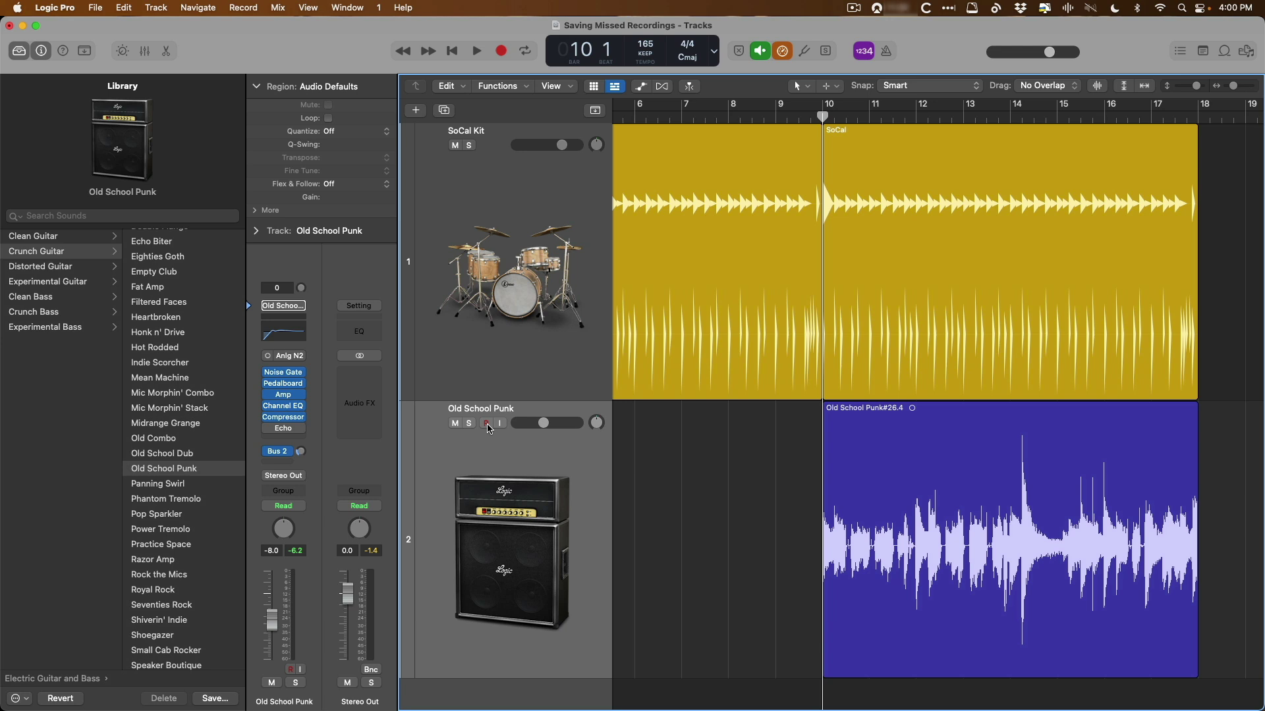
Record a new take on the Old School Punk track from bar 10 to about bar 12 beat 3, and disarm the track.
{"action": "left_click", "coordinate": [487, 423]}
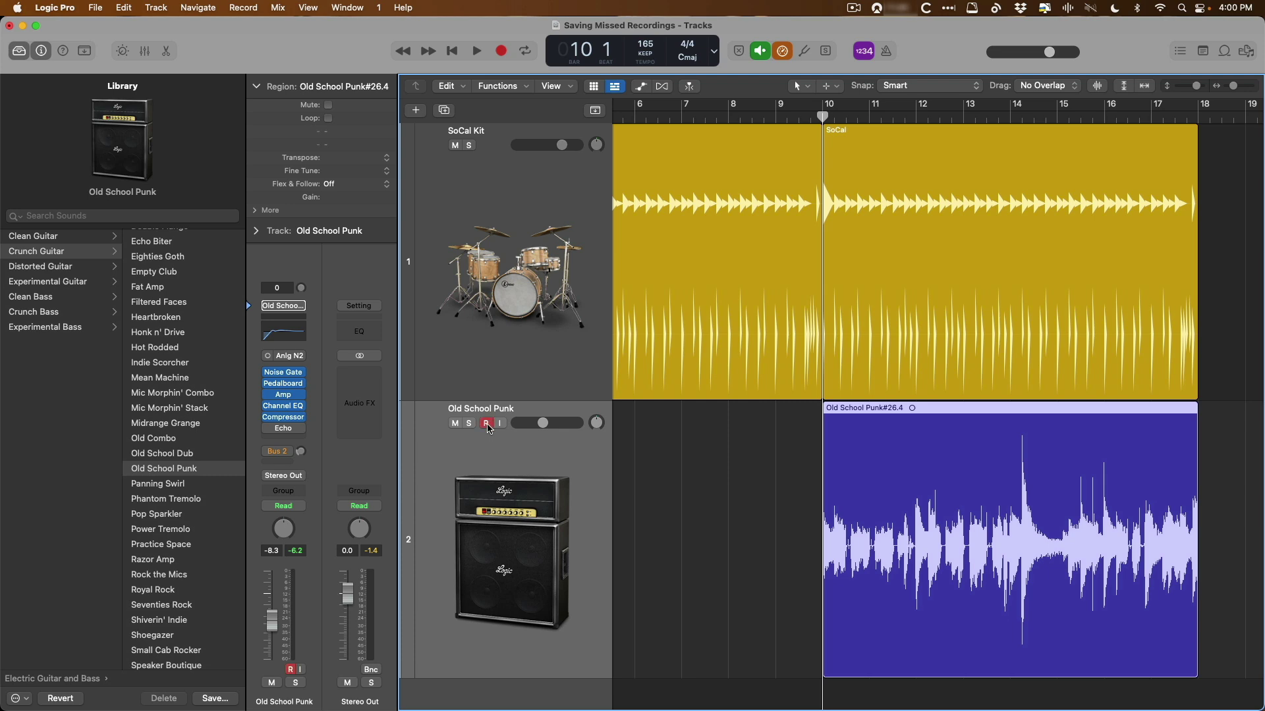
{"action": "key", "text": "r"}
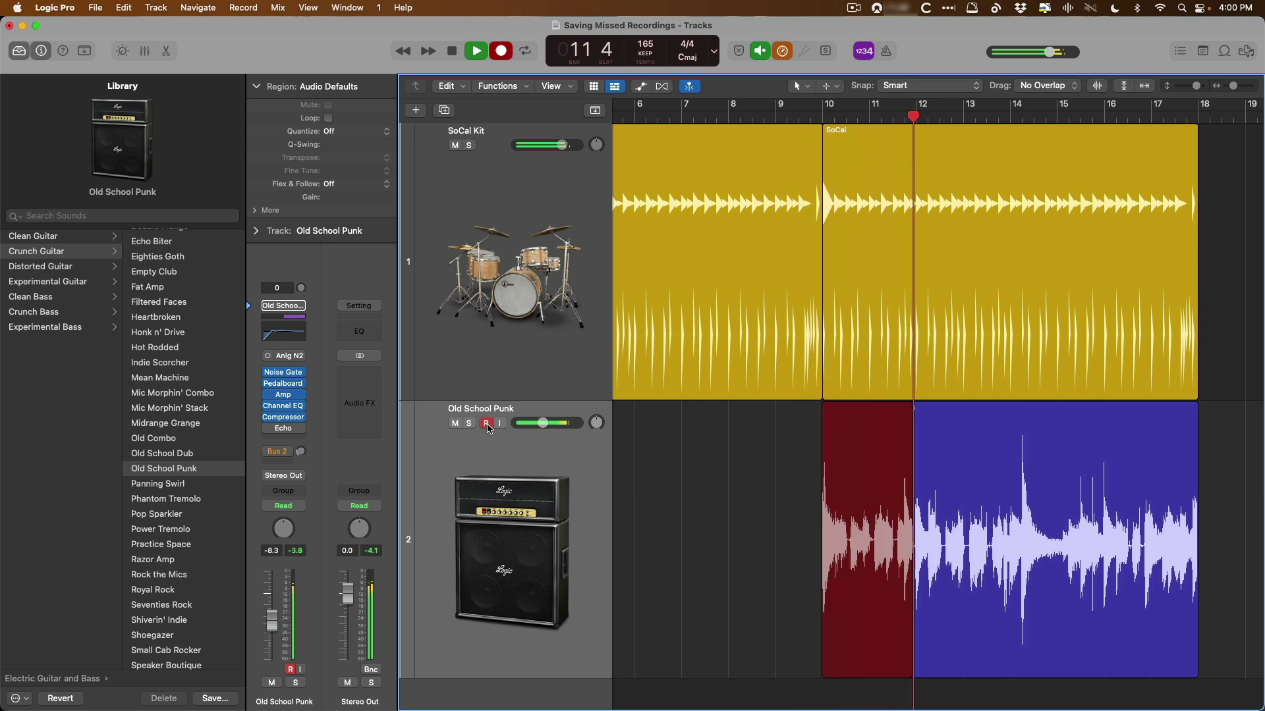
{"action": "key", "text": "space"}
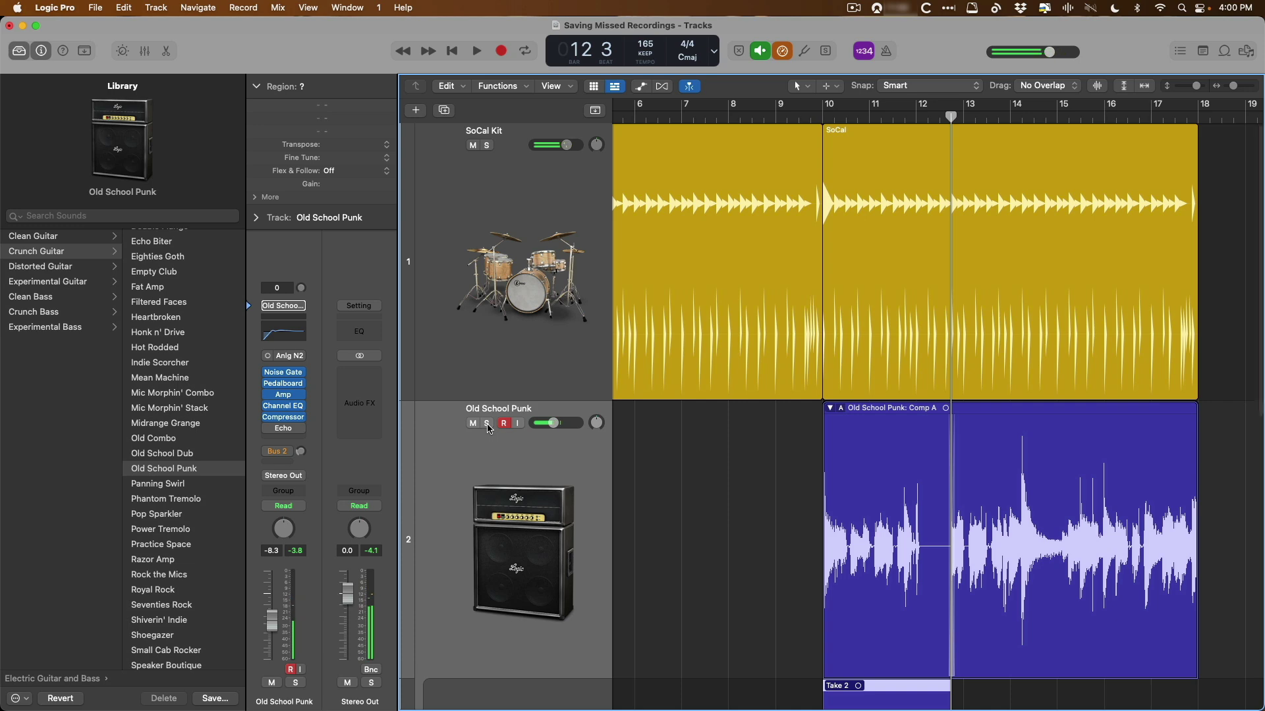
{"action": "scroll", "coordinate": [708, 559], "scroll_direction": "down", "scroll_amount": 1}
{"action": "scroll", "coordinate": [708, 559], "scroll_direction": "down", "scroll_amount": 10}
{"action": "scroll", "coordinate": [647, 303], "scroll_direction": "up", "scroll_amount": 5}
{"action": "left_click", "coordinate": [505, 207]}
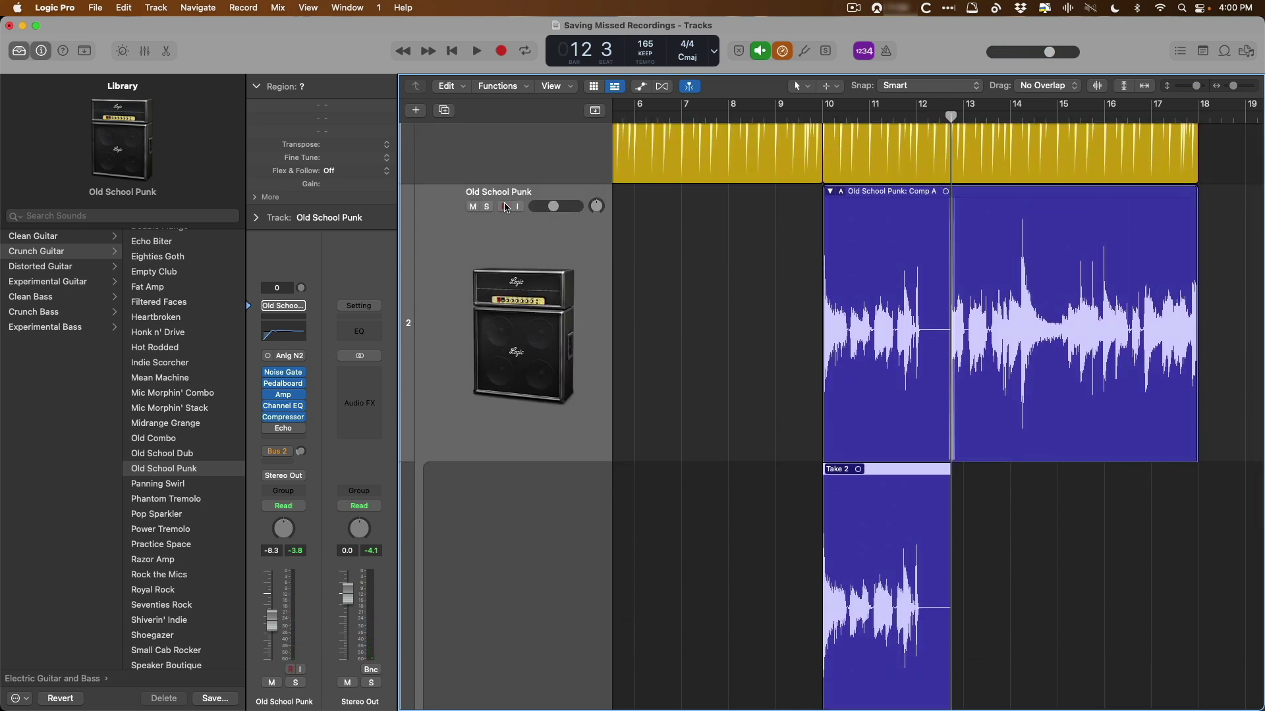
Extend the start of Take 2 back to bar 8 and play the project from there.
{"action": "scroll", "coordinate": [900, 564], "scroll_direction": "down", "scroll_amount": 8}
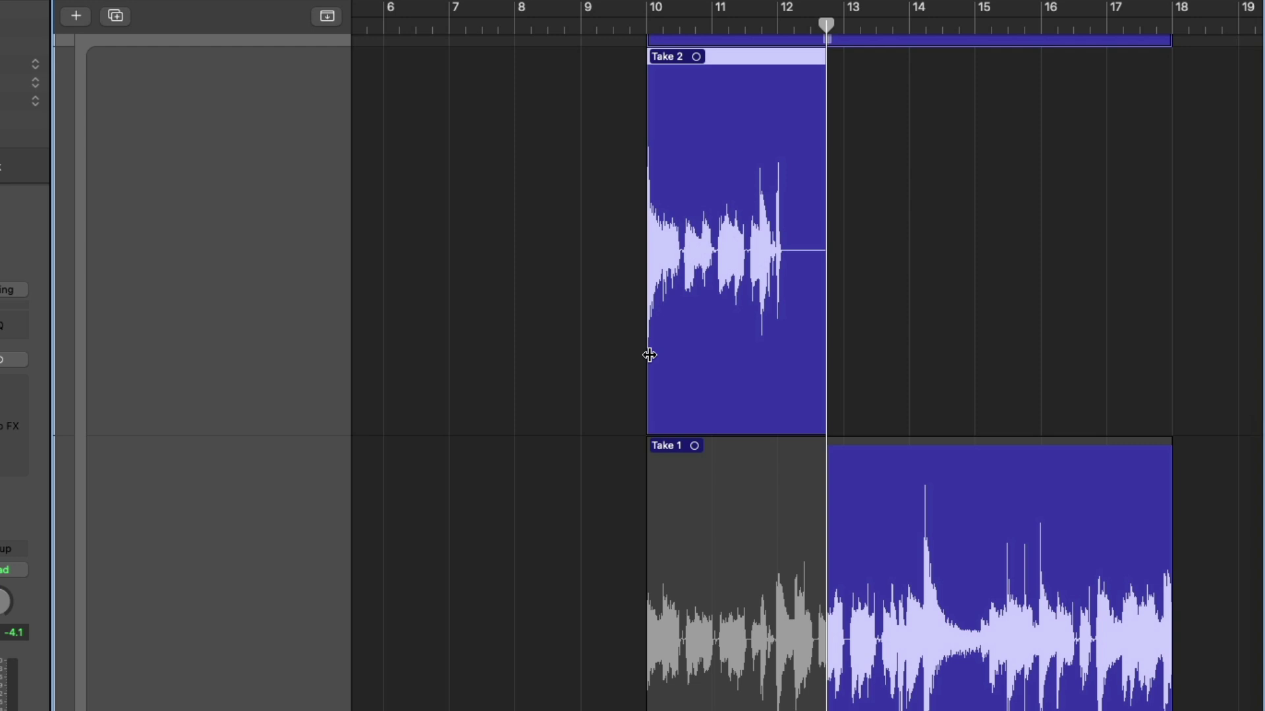
{"action": "scroll", "coordinate": [650, 355], "scroll_direction": "up", "scroll_amount": 5}
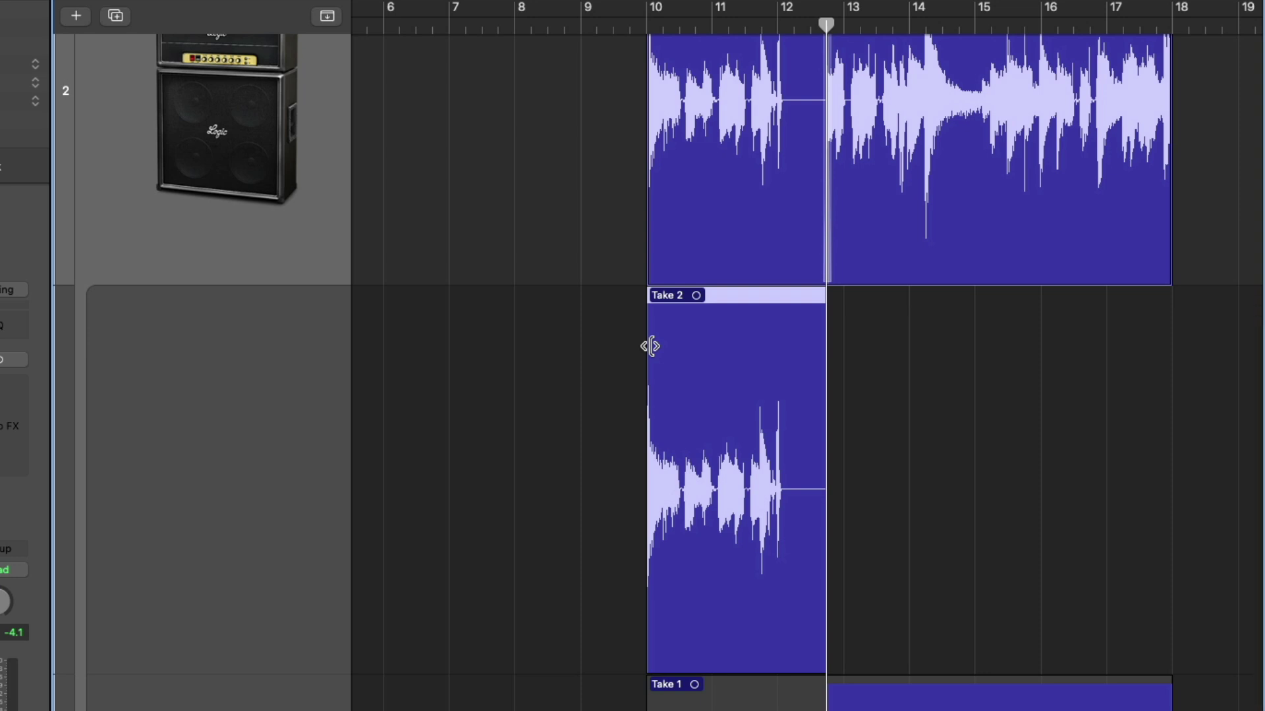
{"action": "left_click_drag", "start_coordinate": [650, 347], "coordinate": [491, 325]}
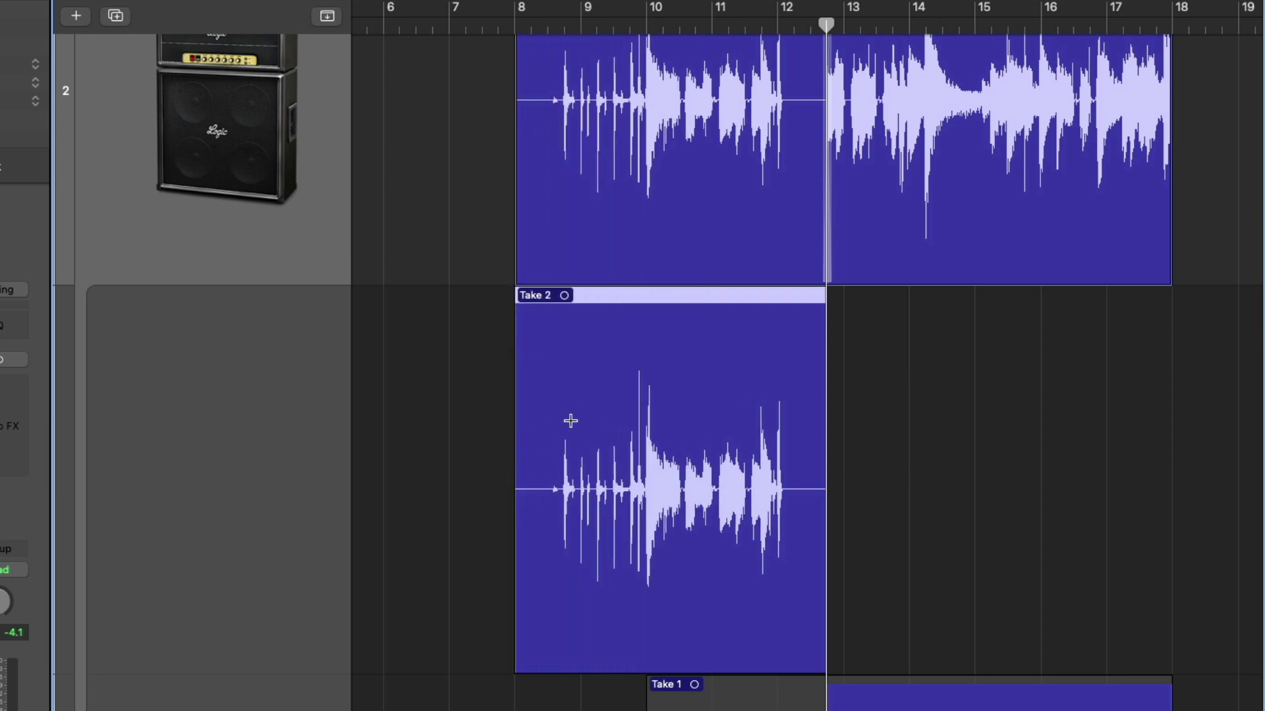
{"action": "left_click", "coordinate": [515, 28]}
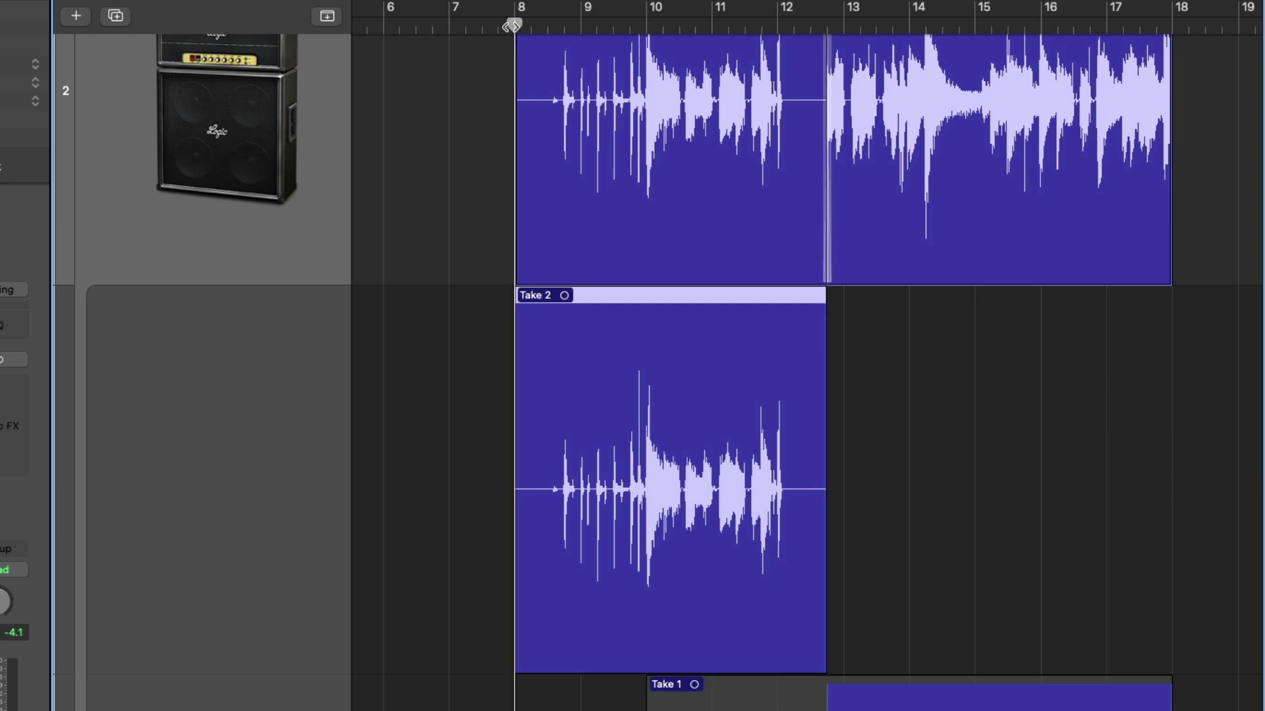
{"action": "key", "text": "space"}
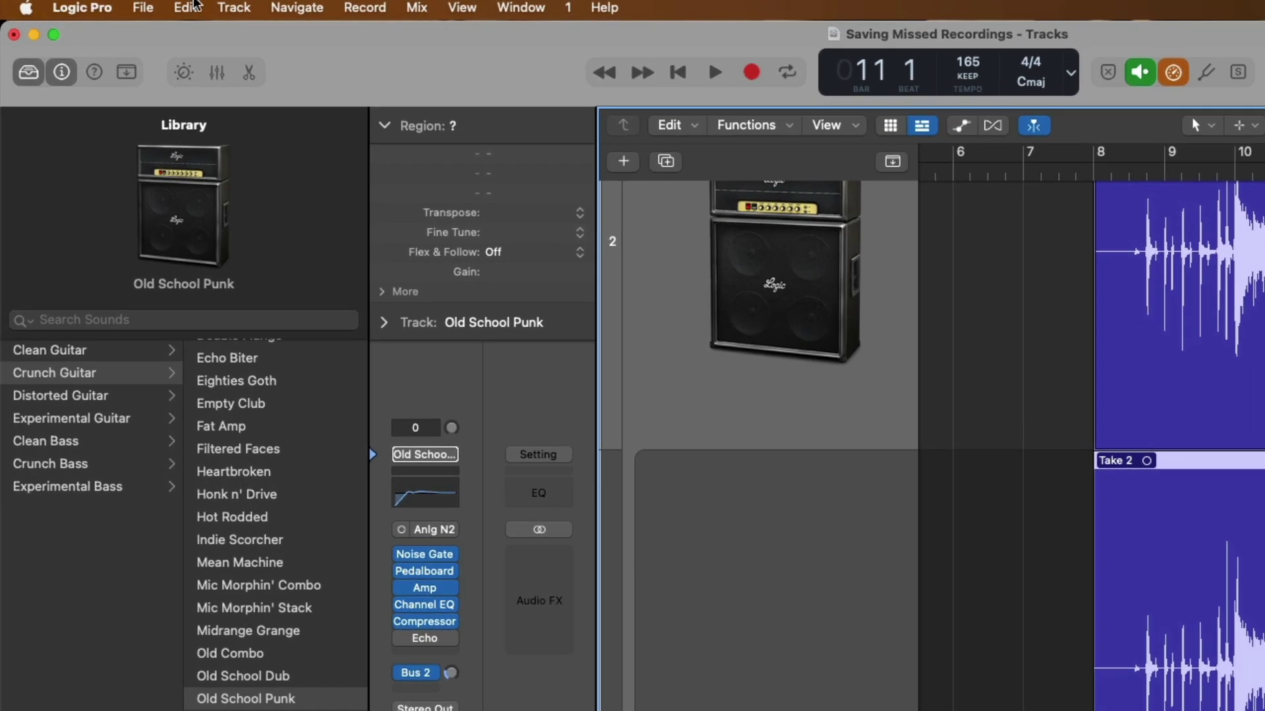
Open the recent project 2019.06.27_BB_It Goes Something Like That.logicx.
{"action": "left_click", "coordinate": [143, 7]}
{"action": "mouse_move", "coordinate": [164, 102]}
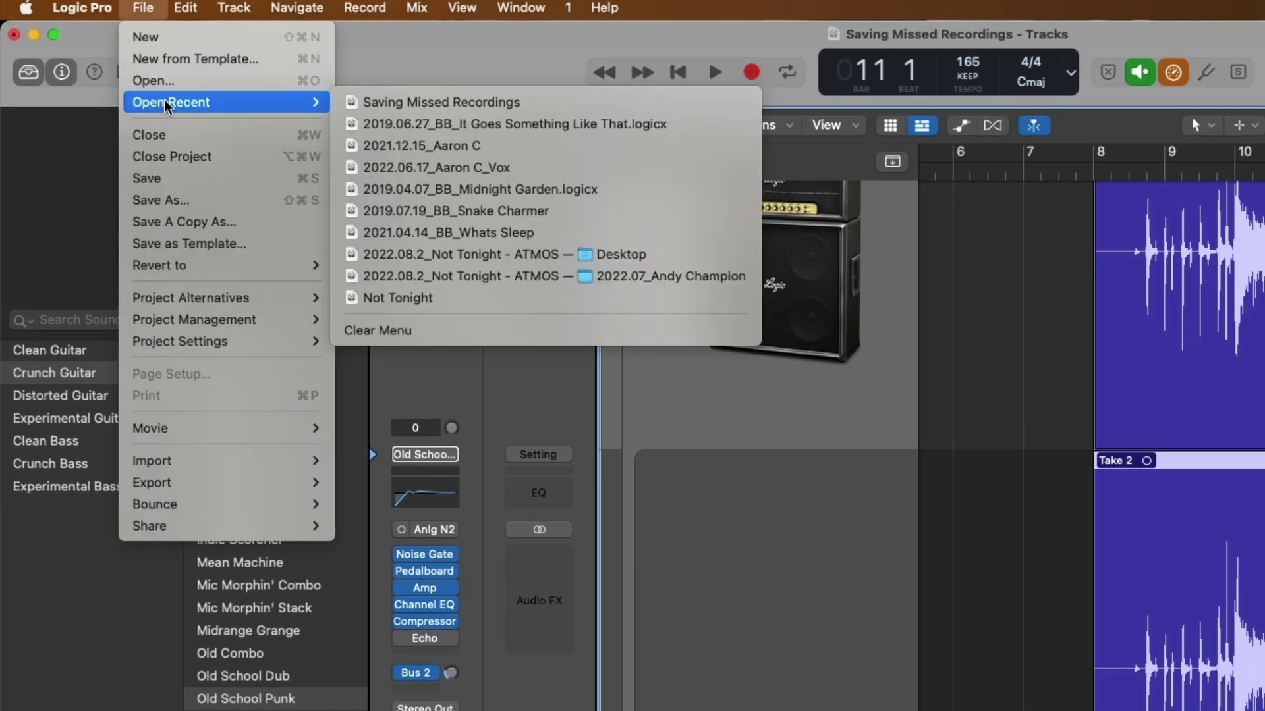
{"action": "left_click", "coordinate": [356, 124]}
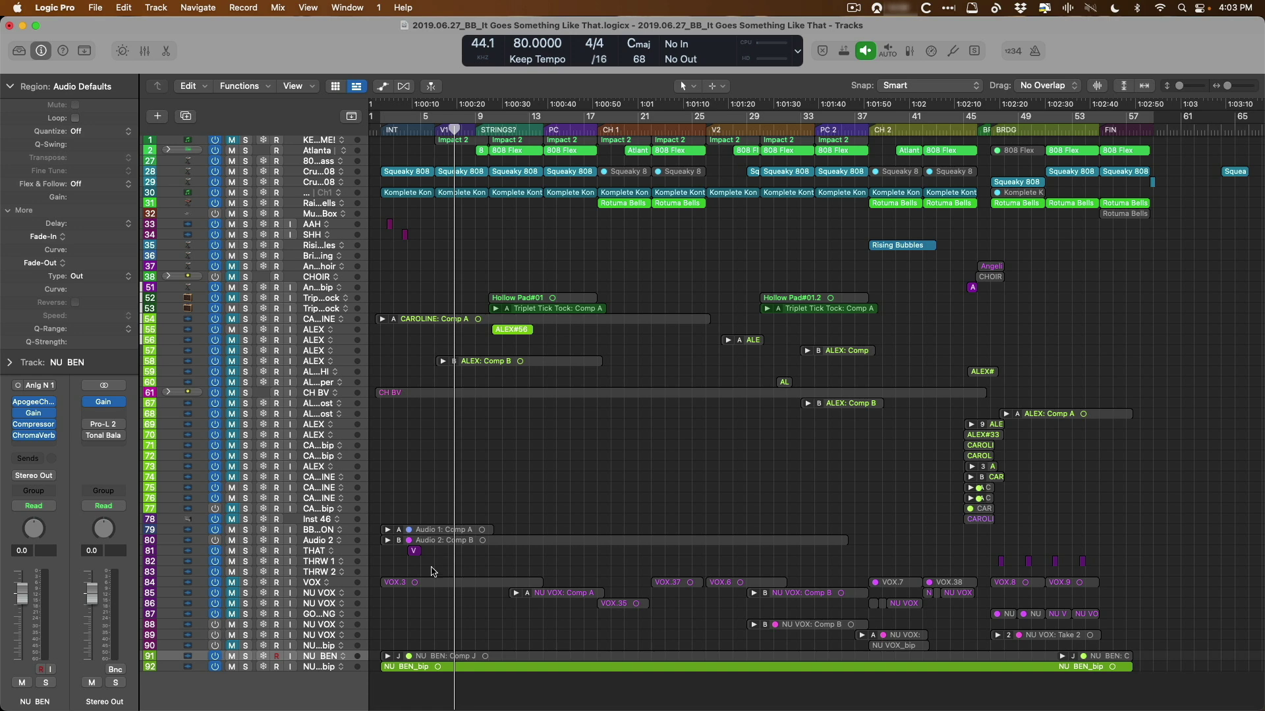
Mute track 92 and unmute the Comp J regions on track 91.
{"action": "left_click_drag", "start_coordinate": [377, 648], "coordinate": [1159, 700]}
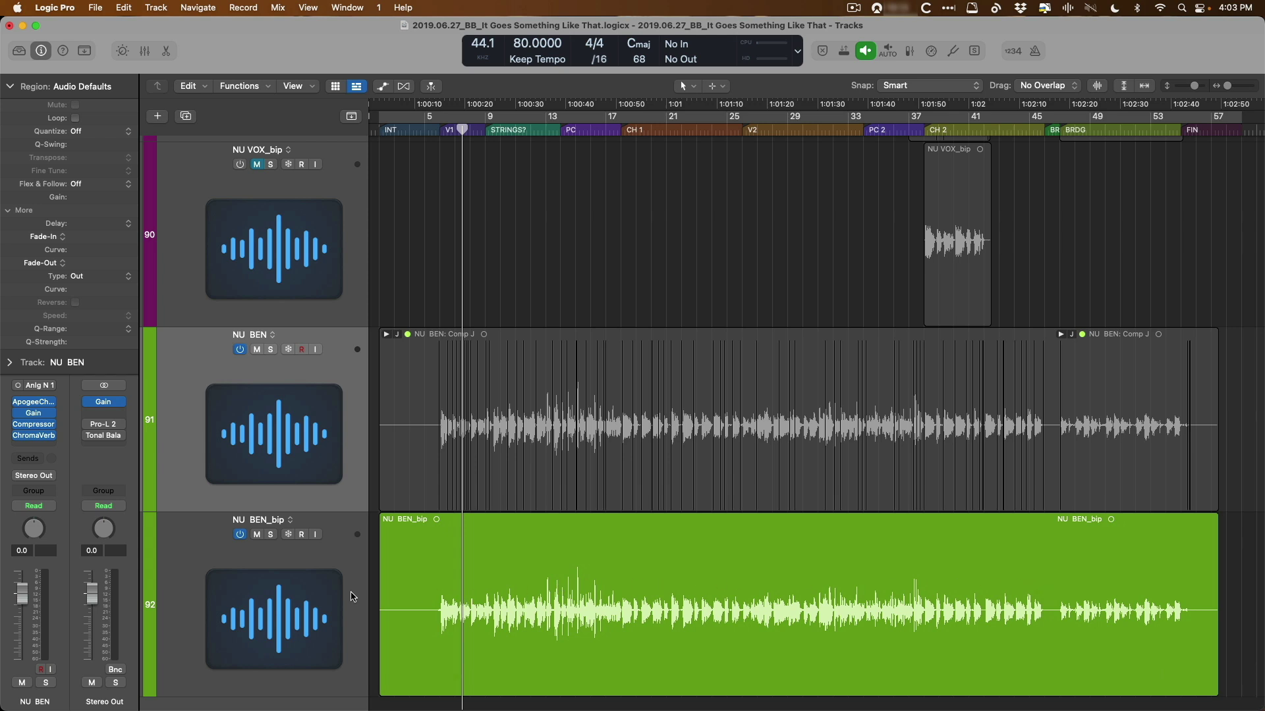
{"action": "left_click", "coordinate": [254, 470]}
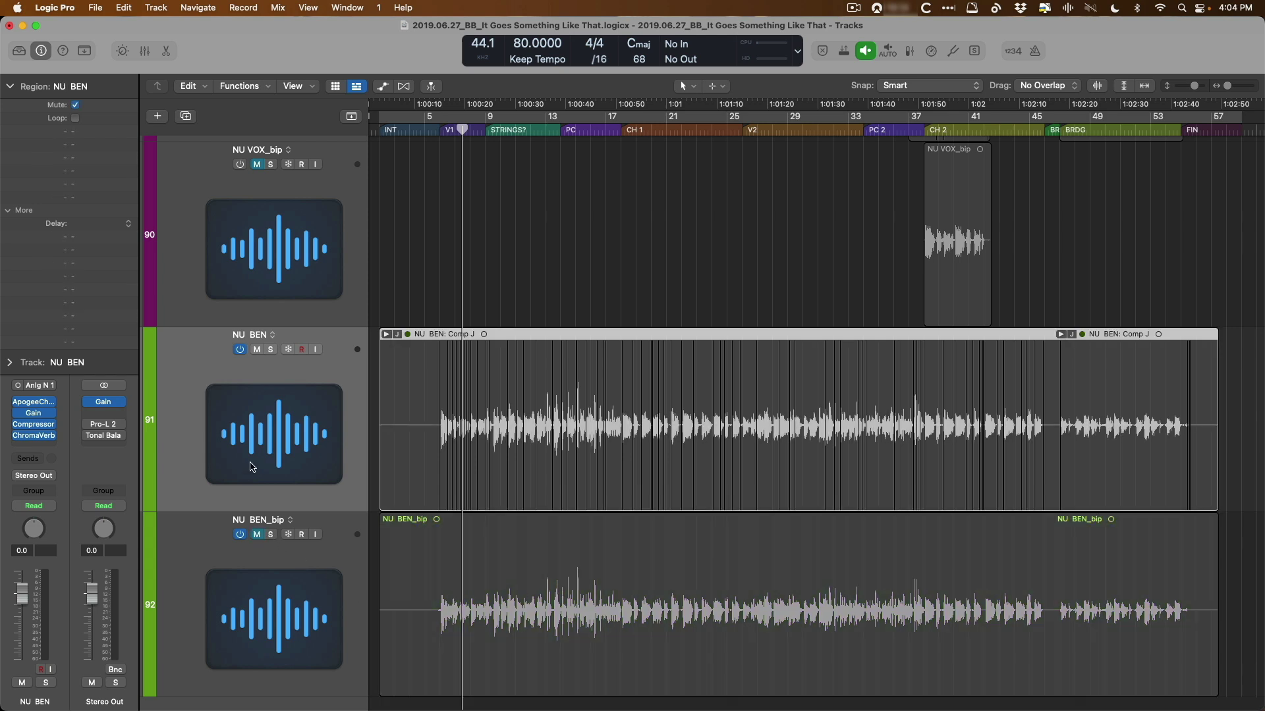
{"action": "left_click", "coordinate": [251, 467]}
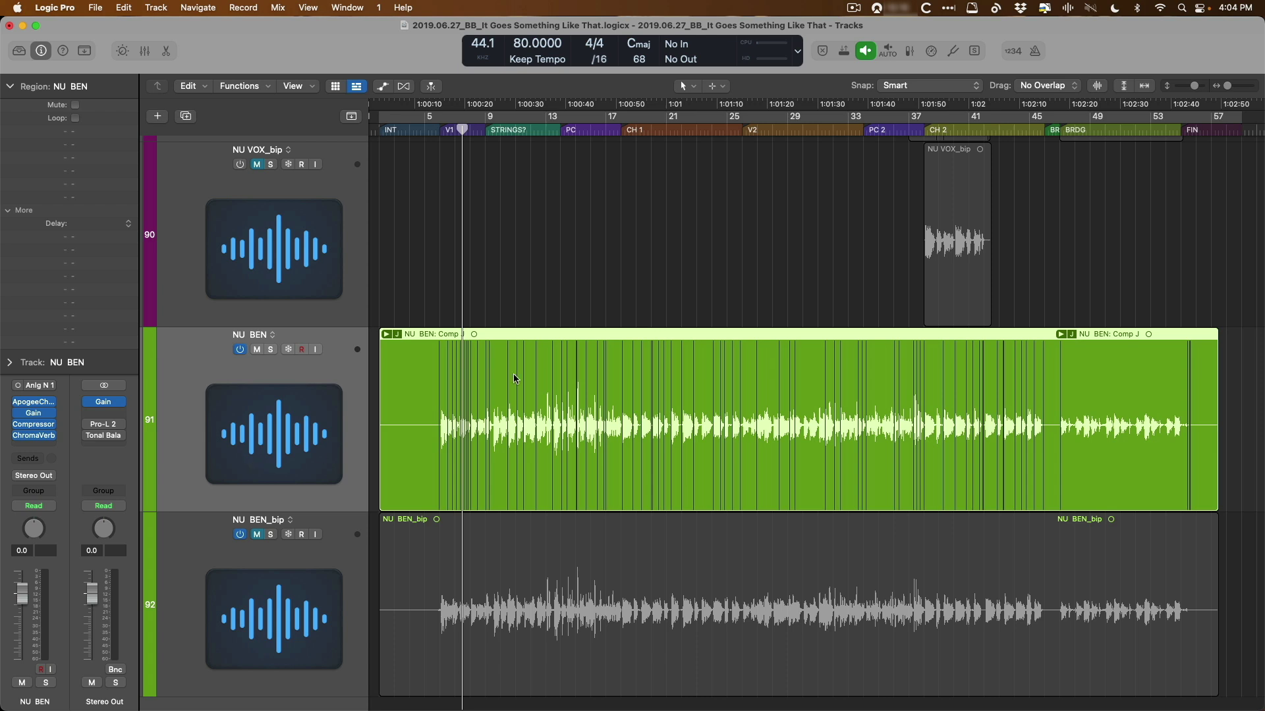
Unfold the Comp J take folders on track 91 and look over all their takes.
{"action": "left_click_drag", "start_coordinate": [480, 386], "coordinate": [543, 479]}
{"action": "left_click", "coordinate": [586, 508], "text": "ctrl+alt"}
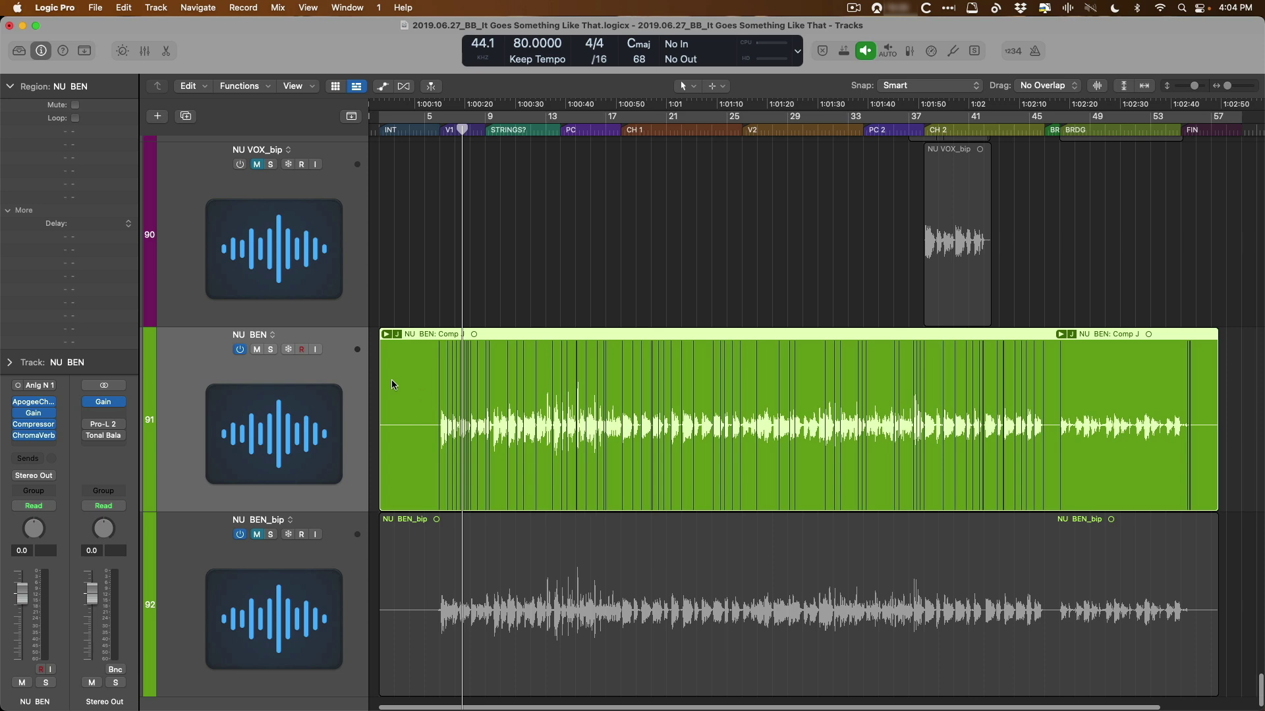
{"action": "left_click", "coordinate": [386, 336]}
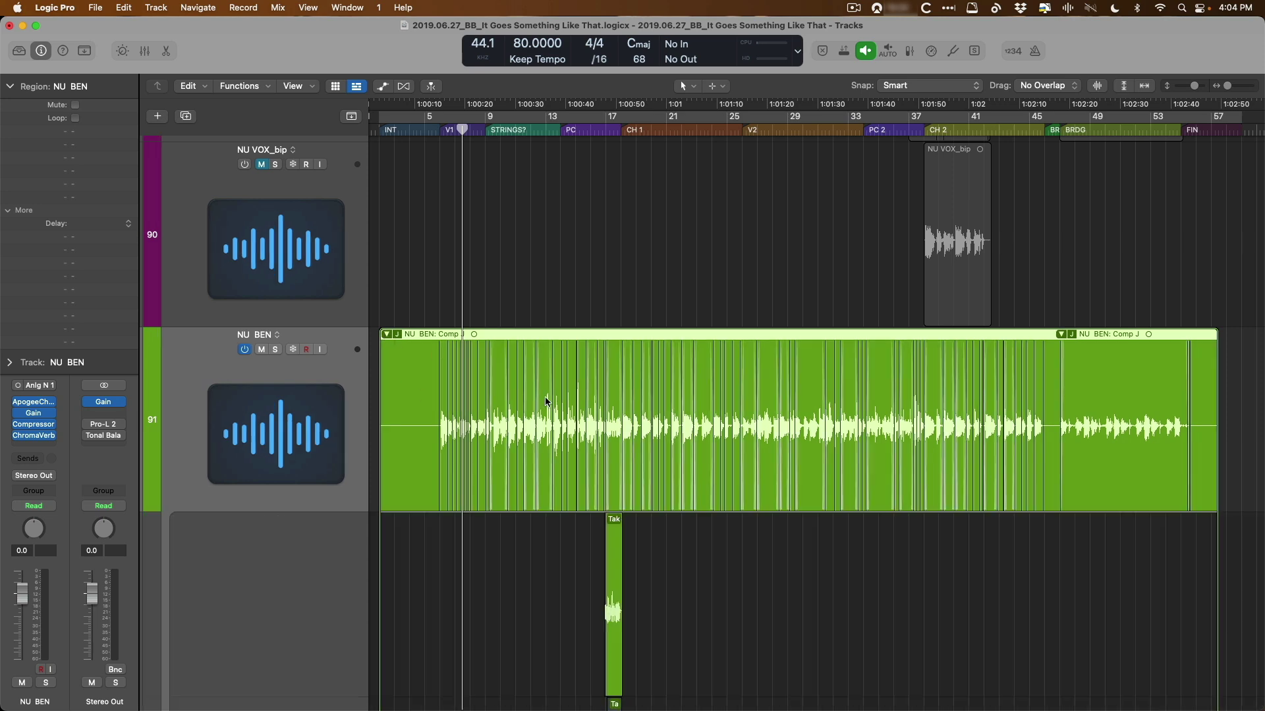
{"action": "scroll", "coordinate": [685, 549], "scroll_direction": "down", "scroll_amount": 8}
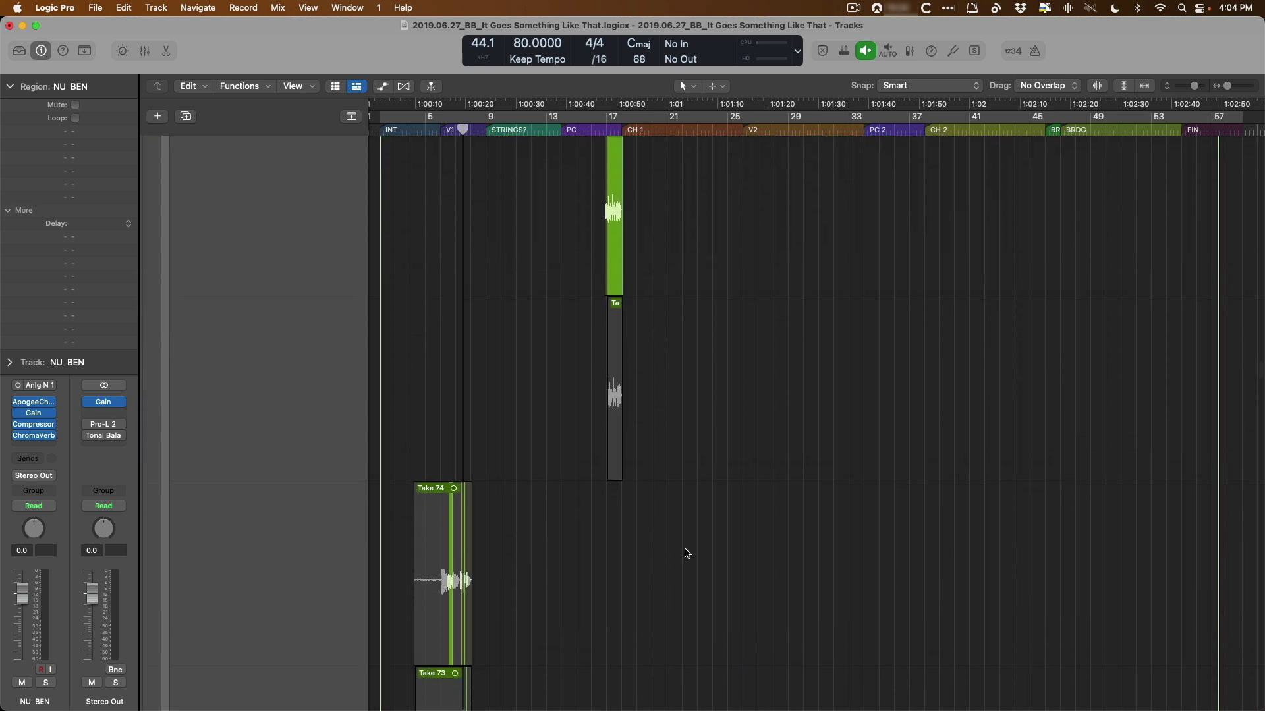
{"action": "left_click", "coordinate": [685, 549], "text": "ctrl+alt"}
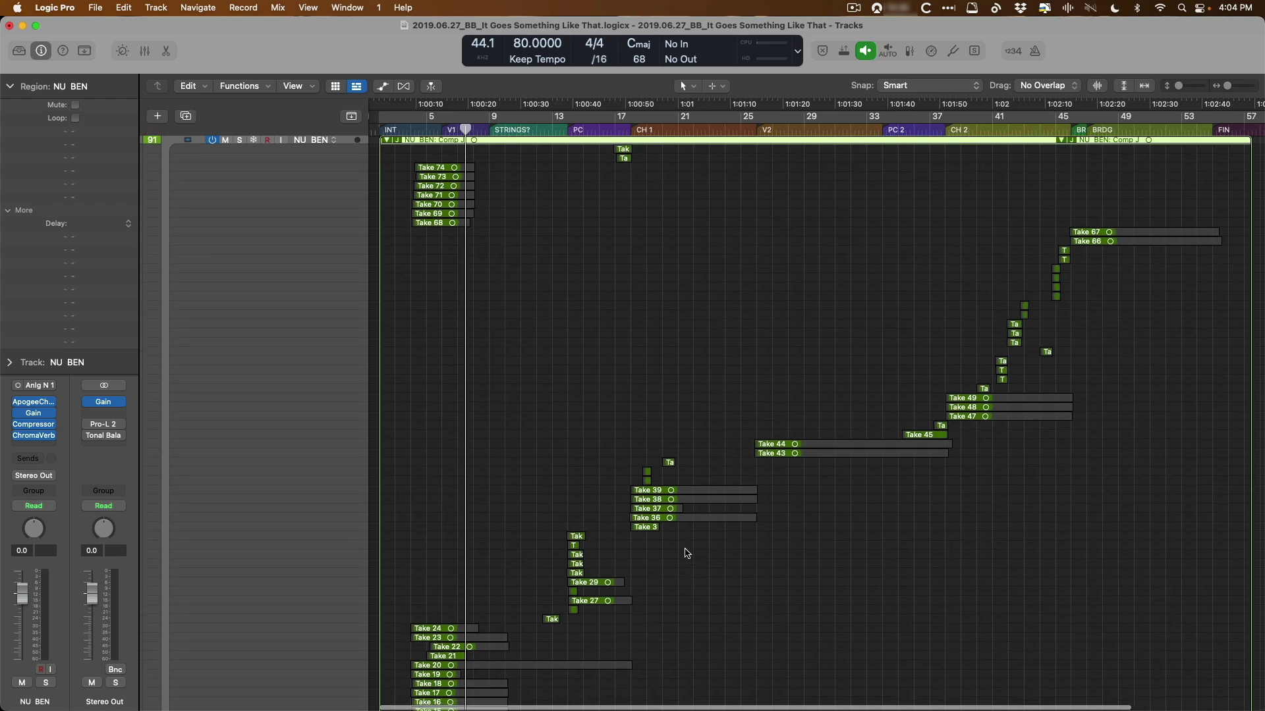
{"action": "scroll", "coordinate": [685, 552], "scroll_direction": "up", "scroll_amount": 10}
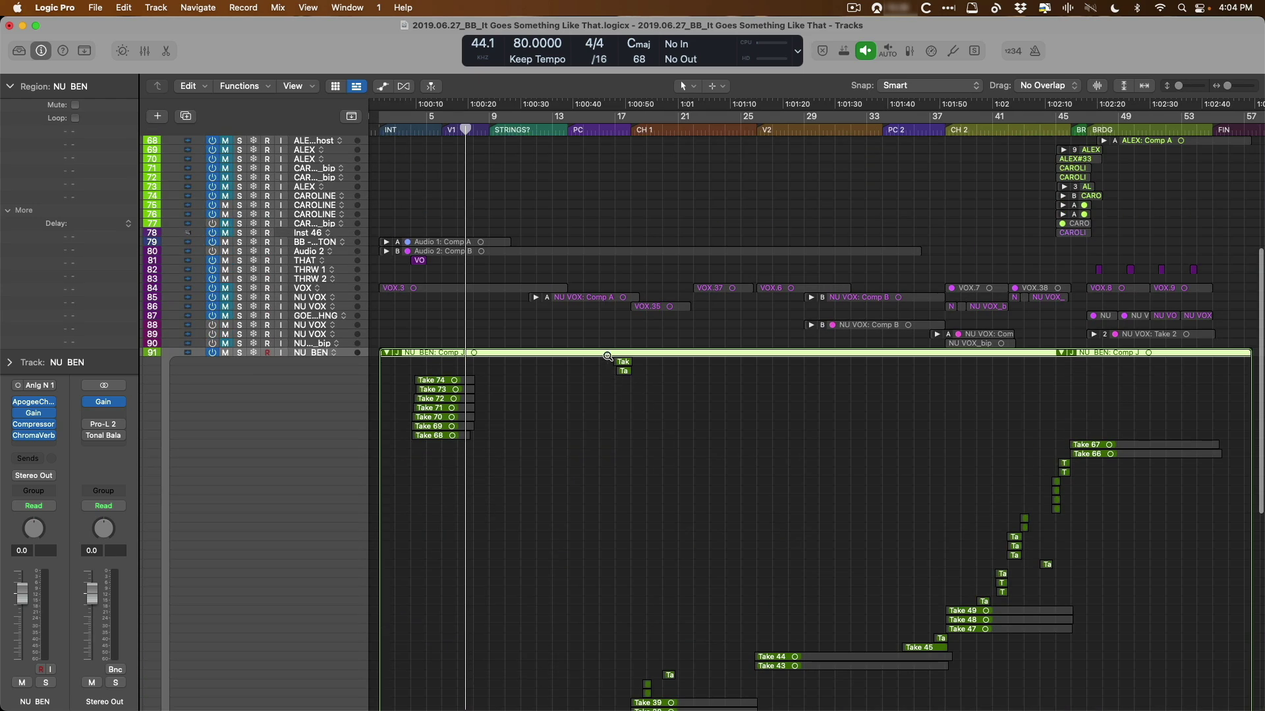
Extend the start of Take 76 back to about bar 15 beat 2.
{"action": "left_click_drag", "start_coordinate": [604, 354], "coordinate": [640, 385]}
{"action": "scroll", "coordinate": [633, 364], "scroll_direction": "up", "scroll_amount": 2}
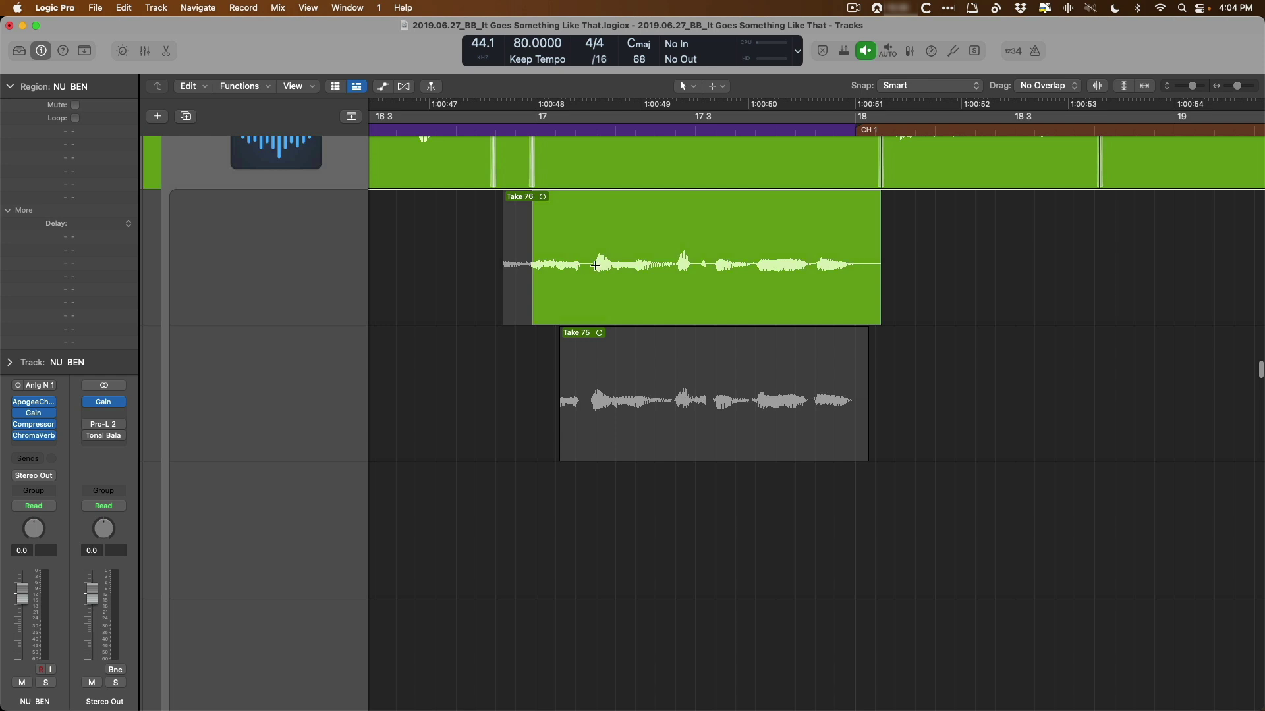
{"action": "scroll", "coordinate": [618, 291], "scroll_direction": "up", "scroll_amount": 2}
{"action": "scroll", "coordinate": [615, 310], "scroll_direction": "up", "scroll_amount": 2}
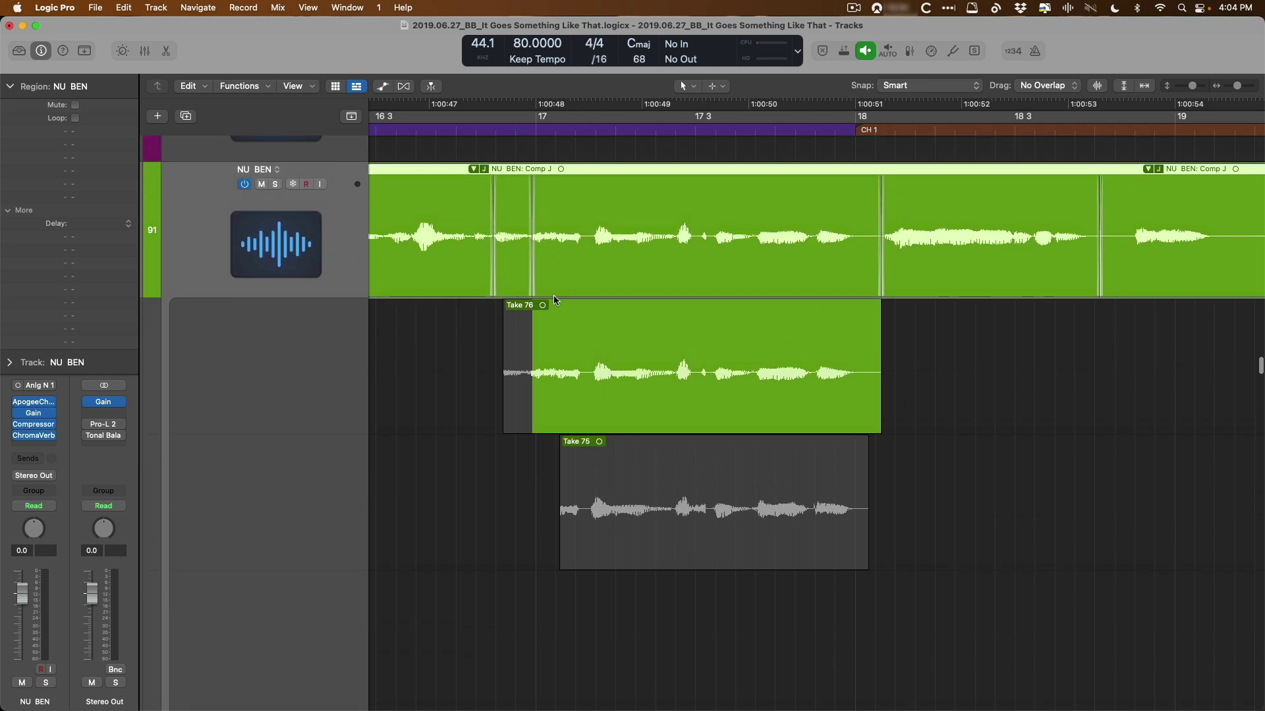
{"action": "scroll", "coordinate": [579, 290], "scroll_direction": "left", "scroll_amount": 4}
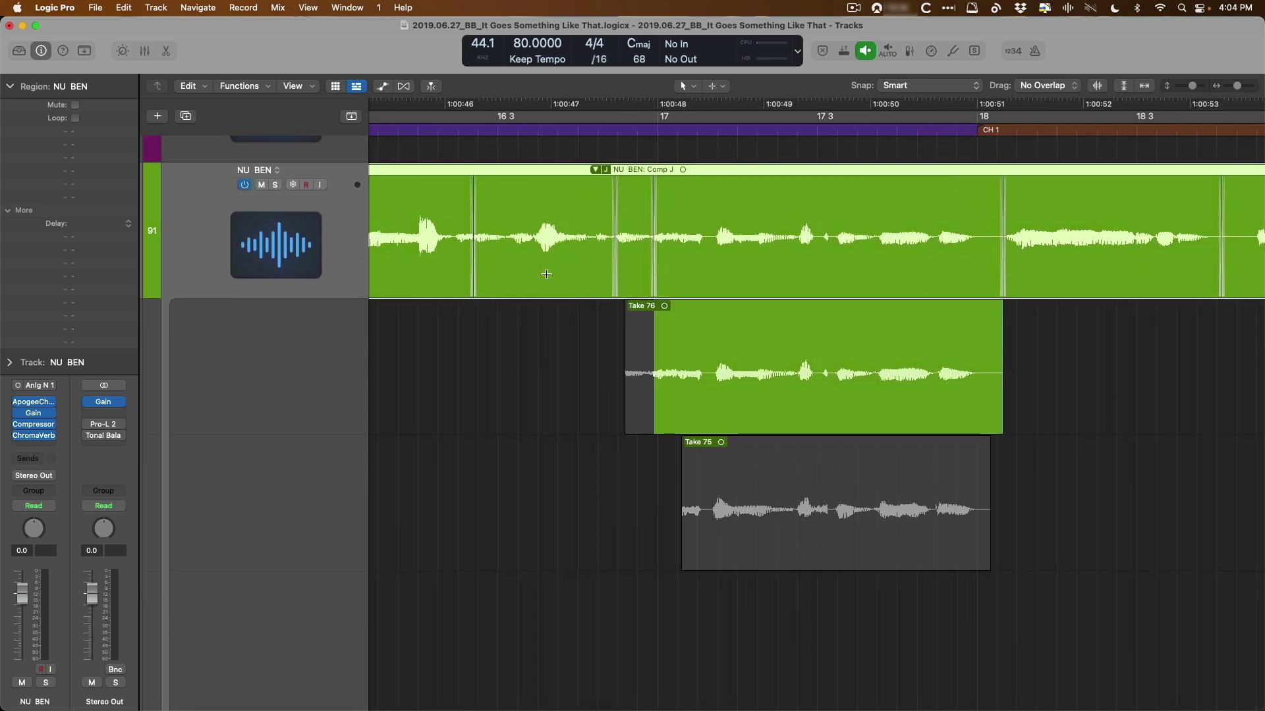
{"action": "scroll", "coordinate": [613, 316], "scroll_direction": "up", "scroll_amount": 1}
{"action": "scroll", "coordinate": [614, 317], "scroll_direction": "left", "scroll_amount": 3}
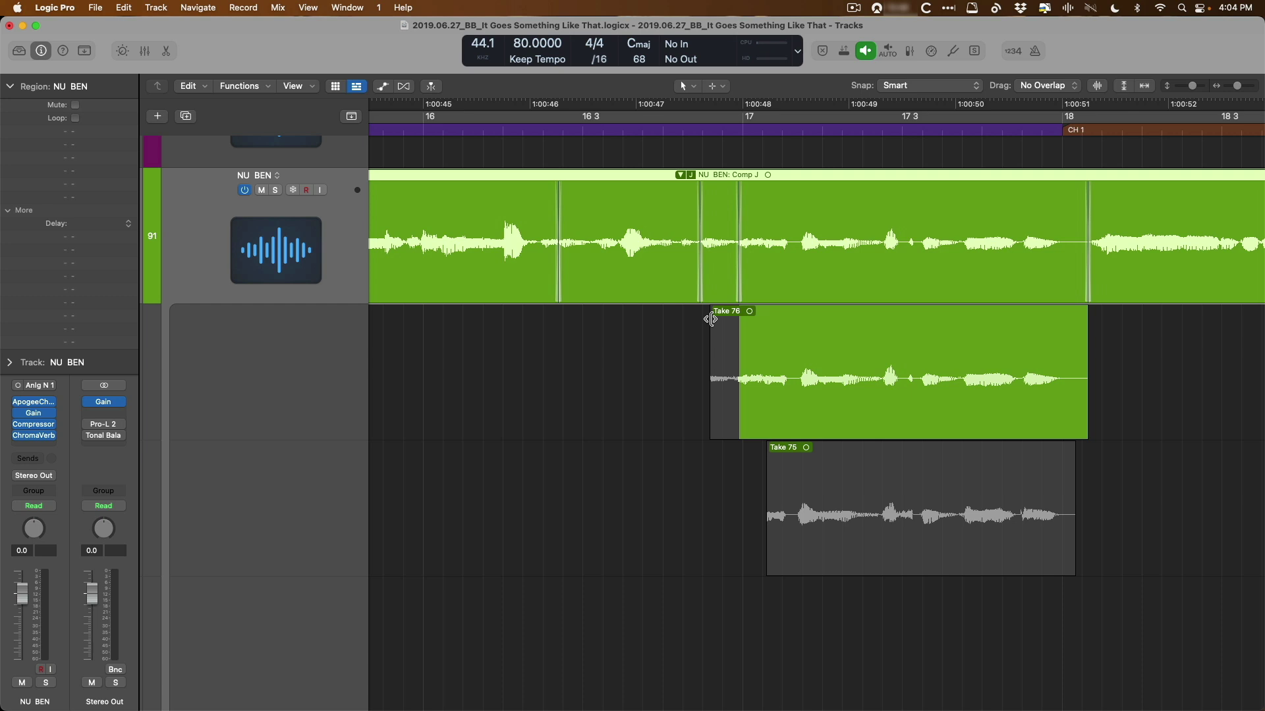
{"action": "left_click_drag", "start_coordinate": [710, 320], "coordinate": [377, 316]}
{"action": "scroll", "coordinate": [610, 328], "scroll_direction": "left", "scroll_amount": 5}
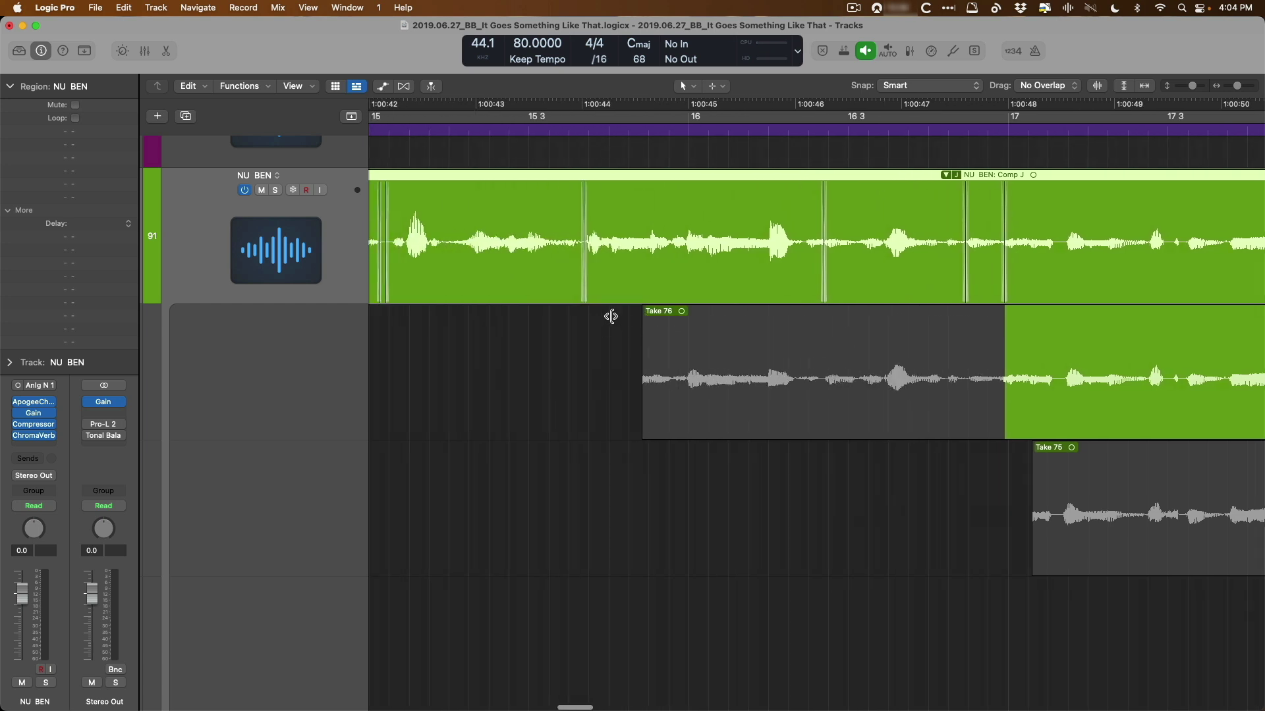
{"action": "left_click_drag", "start_coordinate": [629, 318], "coordinate": [462, 315]}
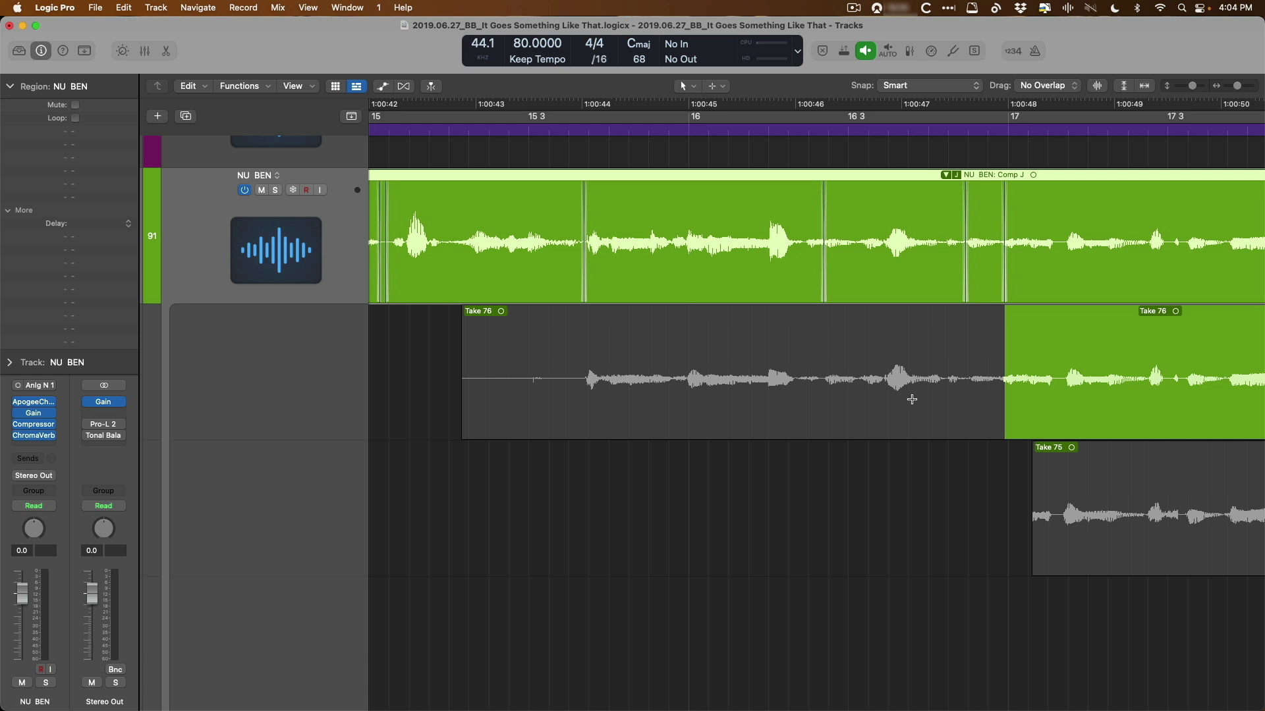
Extend the start of Take 75 back to about bar 15 beat 4.
{"action": "left_click_drag", "start_coordinate": [1034, 453], "coordinate": [542, 450]}
{"action": "key", "text": "z"}
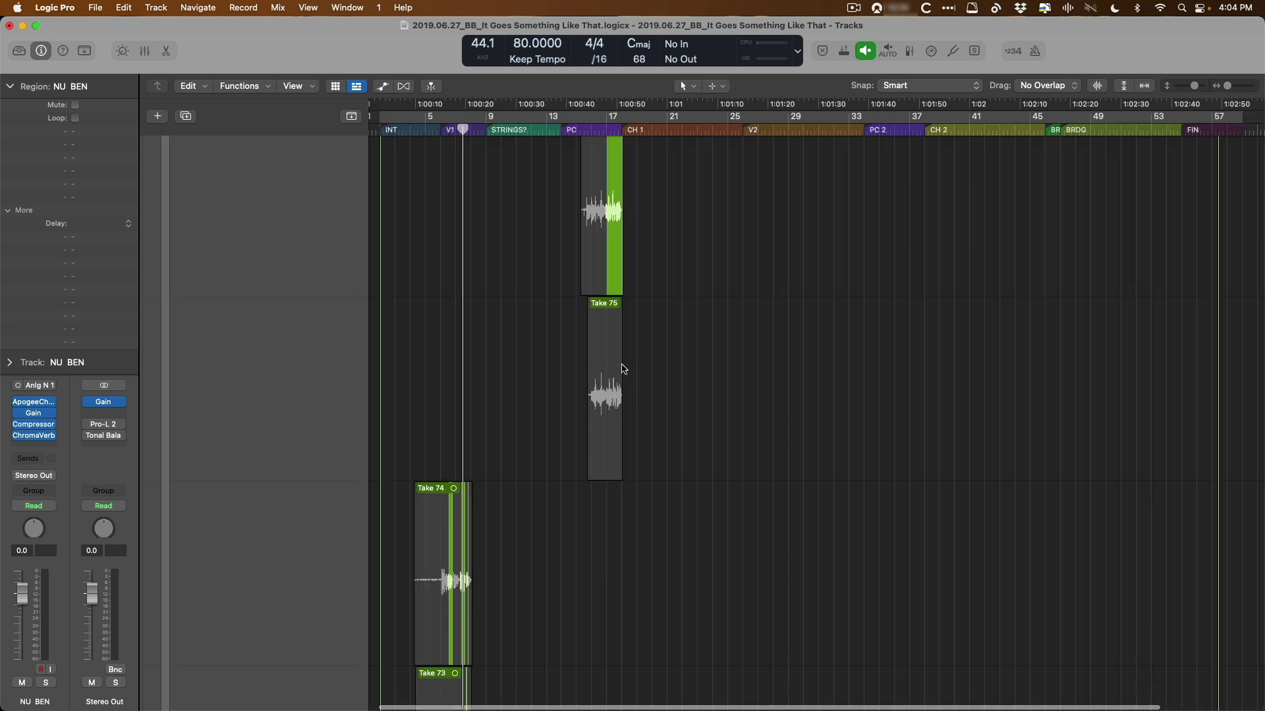
{"action": "key", "text": "z"}
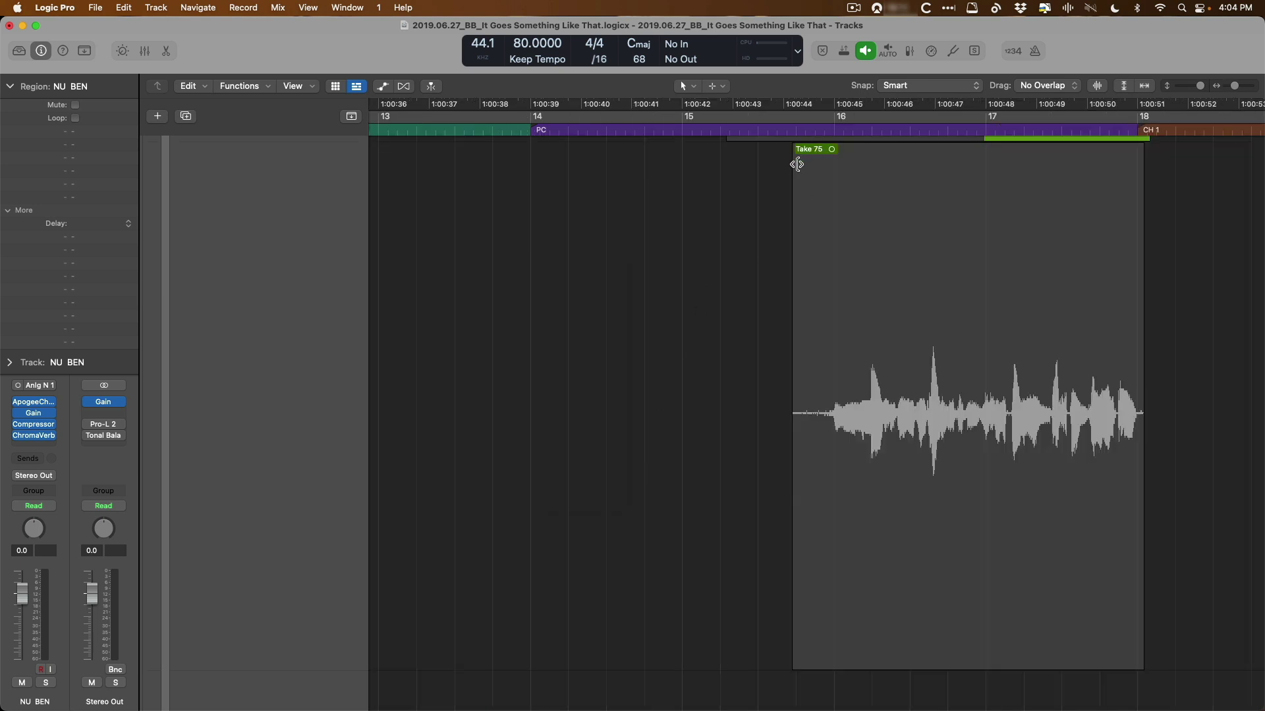
{"action": "key", "text": "z"}
Extend the starts of Takes 59 and 58 back to about bar 42 and the start of Take 57 back to about bar 41 beat 2.
{"action": "left_click_drag", "start_coordinate": [399, 280], "coordinate": [476, 509]}
{"action": "left_click", "coordinate": [598, 468], "text": "ctrl+alt"}
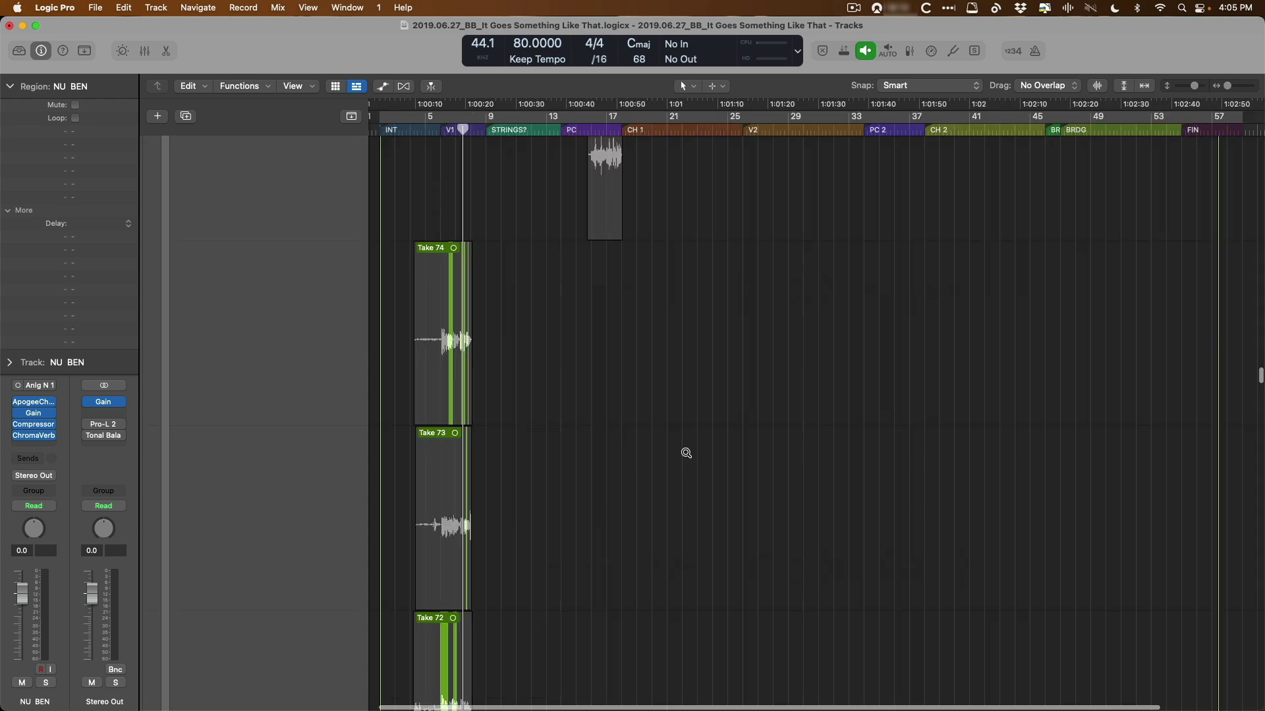
{"action": "left_click", "coordinate": [689, 452], "text": "ctrl+alt"}
{"action": "left_click_drag", "start_coordinate": [461, 263], "coordinate": [878, 432]}
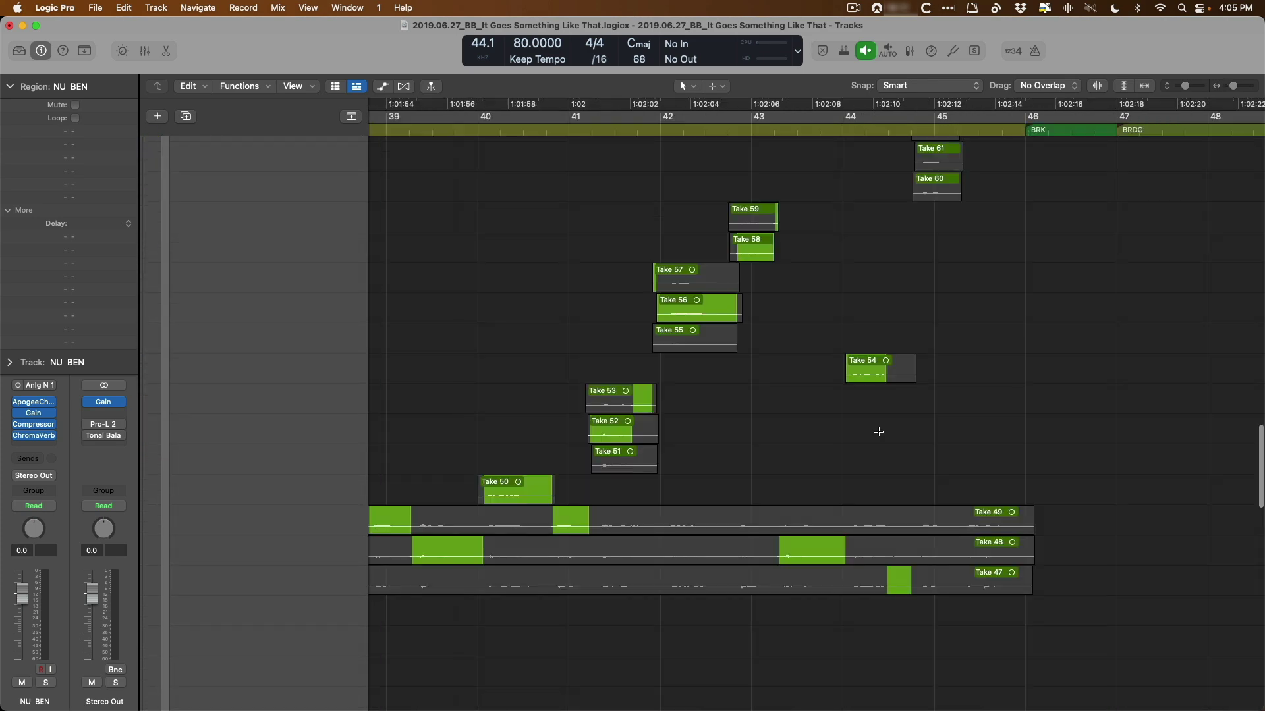
{"action": "left_click_drag", "start_coordinate": [520, 248], "coordinate": [873, 437]}
{"action": "scroll", "coordinate": [813, 190], "scroll_direction": "up", "scroll_amount": 2}
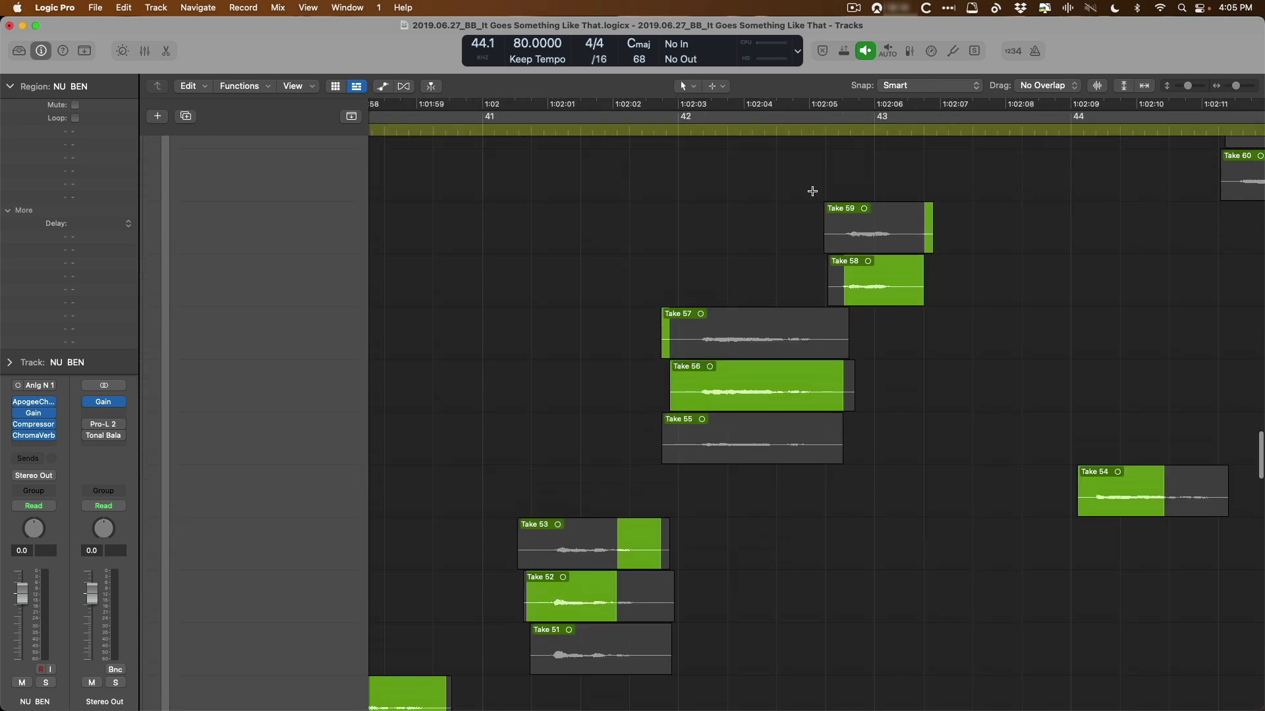
{"action": "left_click_drag", "start_coordinate": [824, 209], "coordinate": [523, 215]}
{"action": "scroll", "coordinate": [799, 253], "scroll_direction": "up", "scroll_amount": 1}
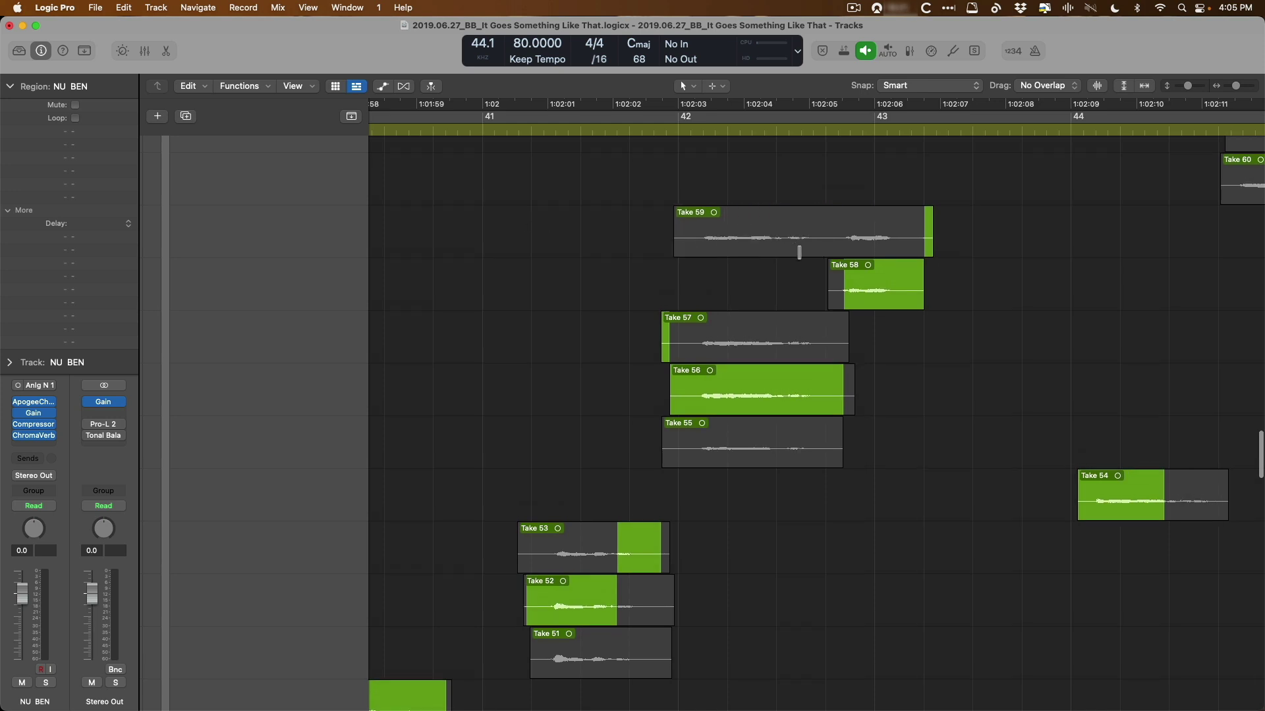
{"action": "left_click_drag", "start_coordinate": [830, 267], "coordinate": [528, 271]}
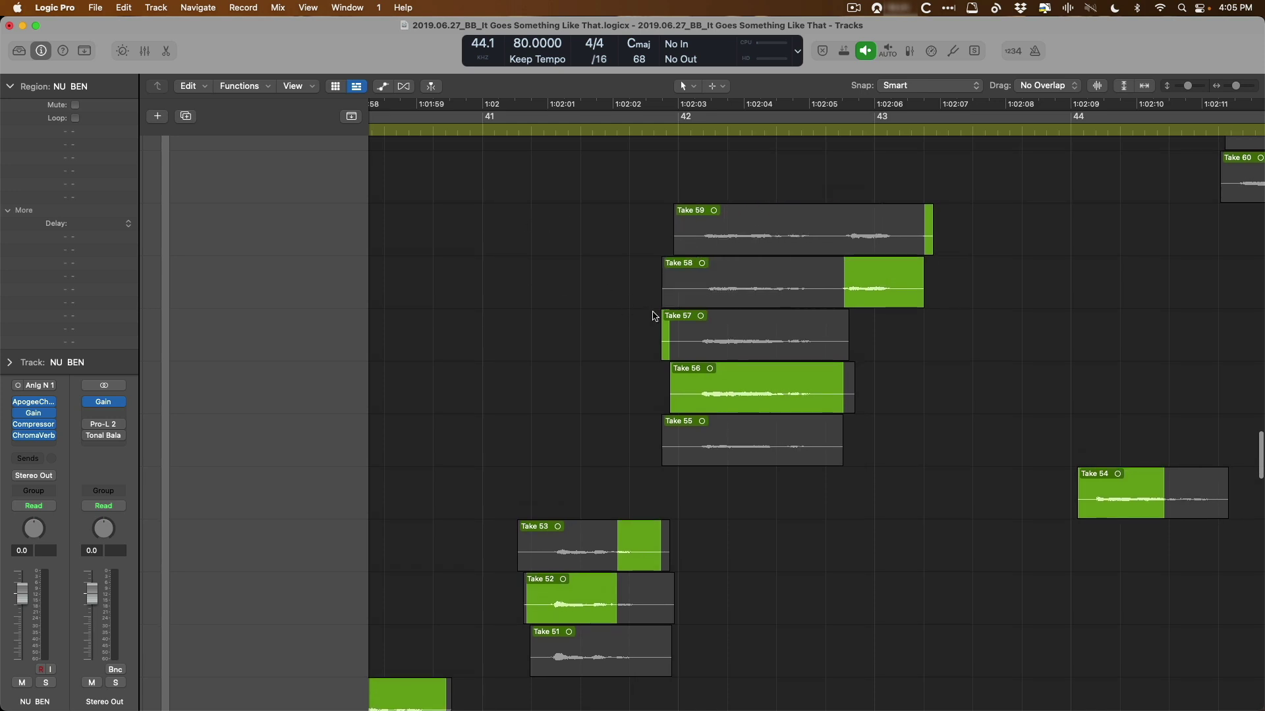
{"action": "left_click_drag", "start_coordinate": [654, 316], "coordinate": [424, 317]}
Extend the starts of Takes 53, 52 and 51 back into the second half of bar 40.
{"action": "scroll", "coordinate": [424, 317], "scroll_direction": "down", "scroll_amount": 1}
{"action": "scroll", "coordinate": [424, 317], "scroll_direction": "left", "scroll_amount": 1}
{"action": "scroll", "coordinate": [556, 321], "scroll_direction": "down", "scroll_amount": 1}
{"action": "left_click_drag", "start_coordinate": [588, 457], "coordinate": [450, 449]}
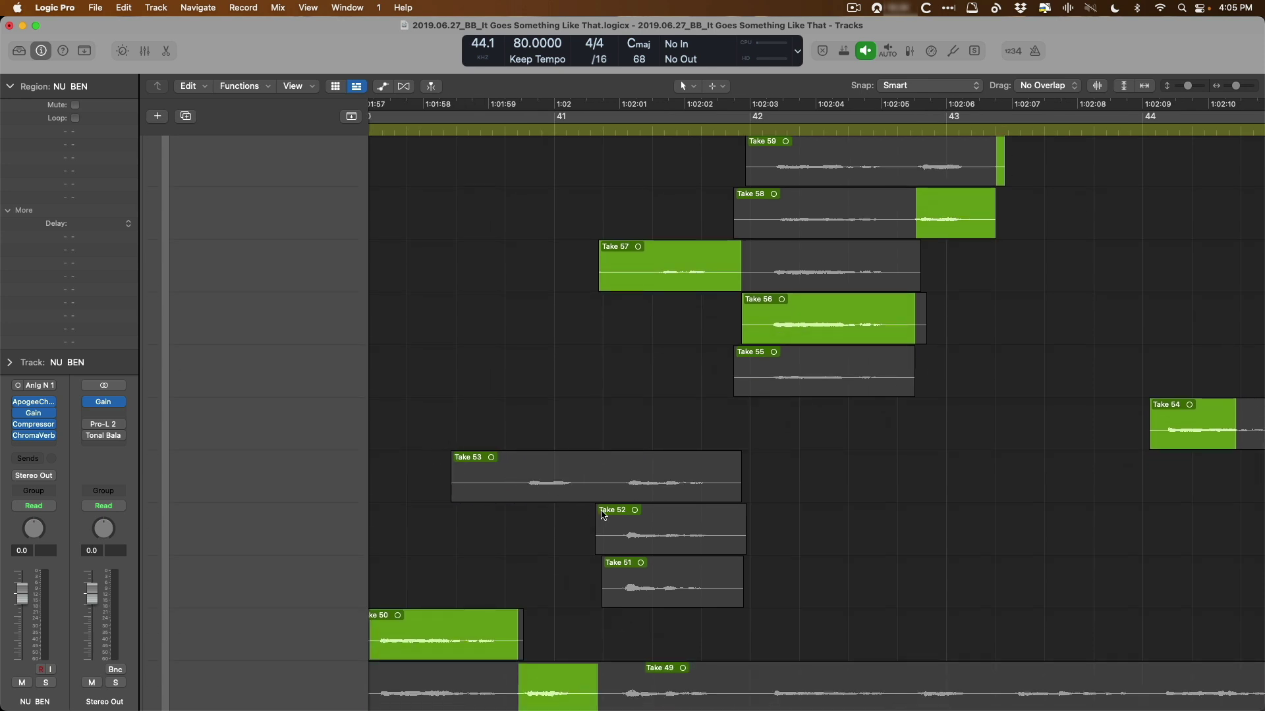
{"action": "left_click_drag", "start_coordinate": [597, 512], "coordinate": [426, 508]}
{"action": "scroll", "coordinate": [425, 508], "scroll_direction": "down", "scroll_amount": 1}
{"action": "scroll", "coordinate": [426, 508], "scroll_direction": "left", "scroll_amount": 1}
{"action": "left_click_drag", "start_coordinate": [660, 511], "coordinate": [478, 496]}
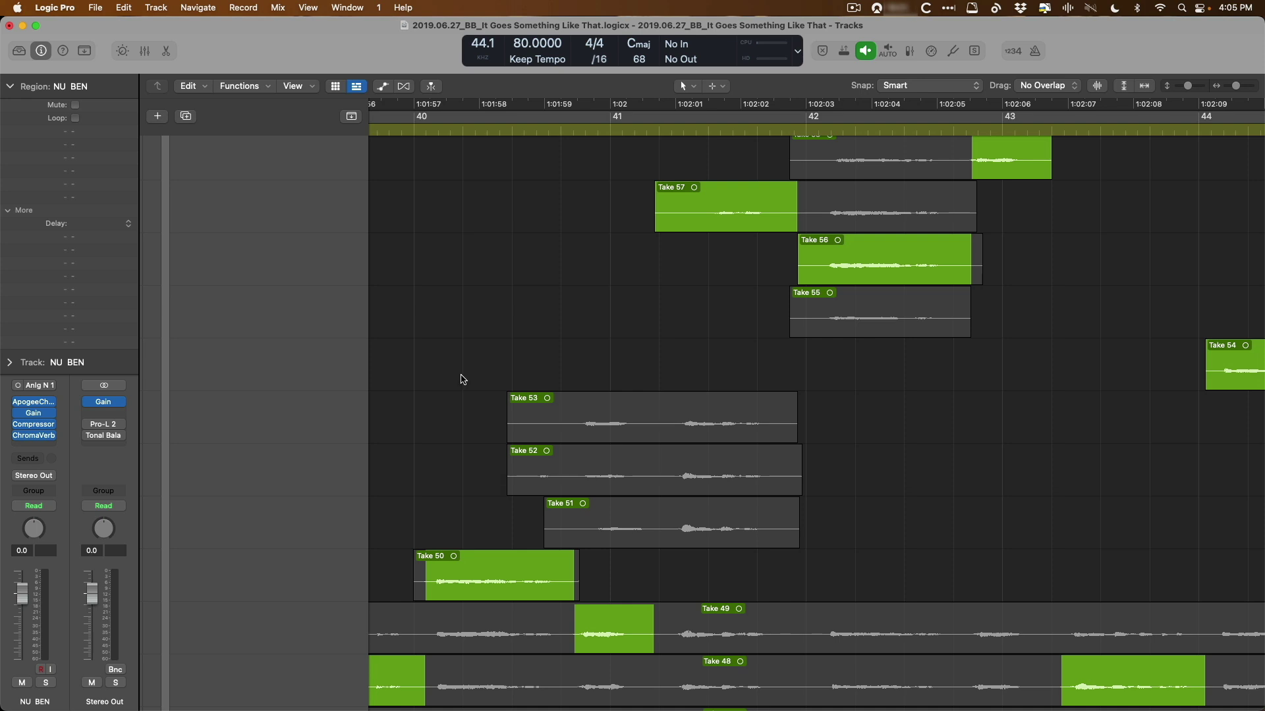
Check the Allow Quick Punch-In recording option.
{"action": "left_click", "coordinate": [244, 9]}
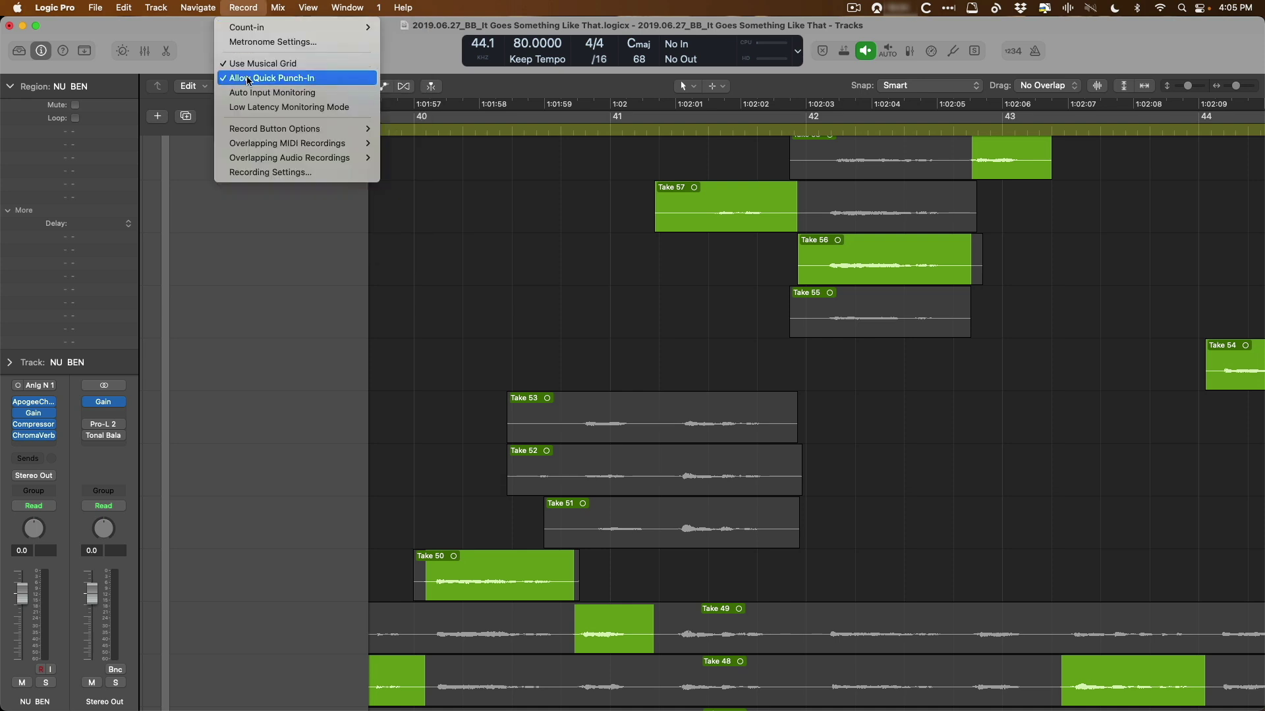
{"action": "left_click", "coordinate": [559, 247]}
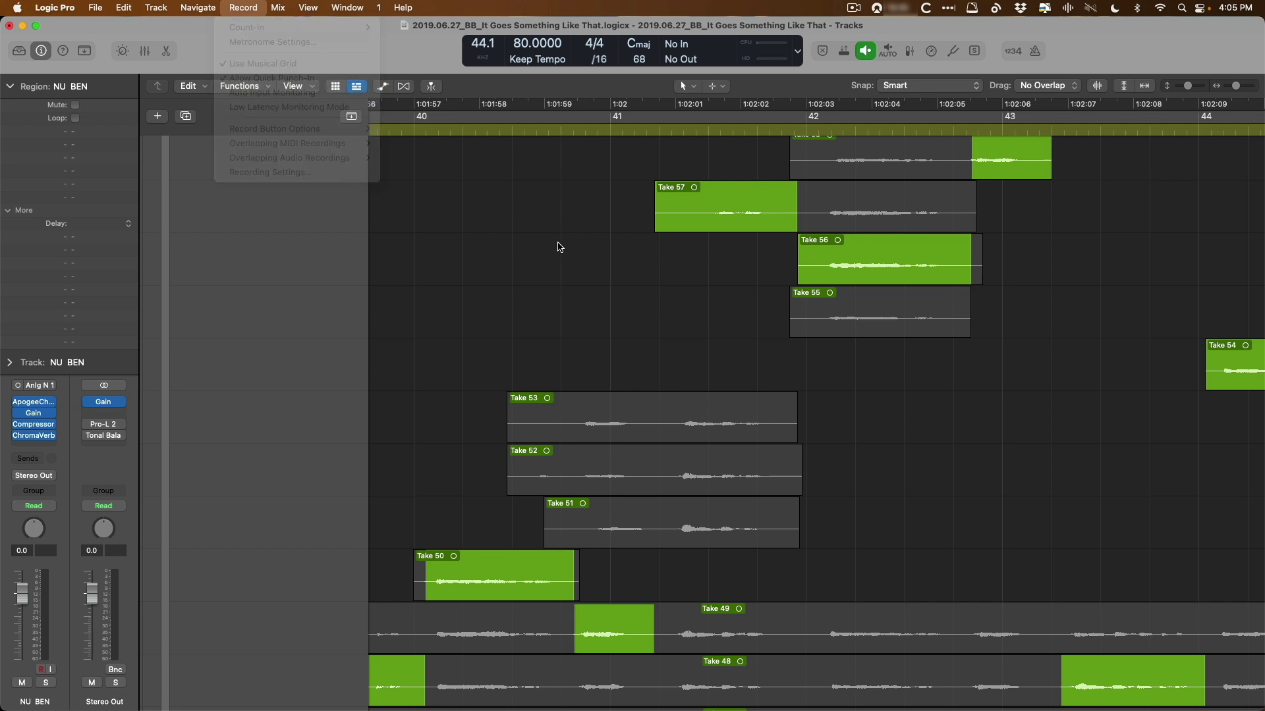